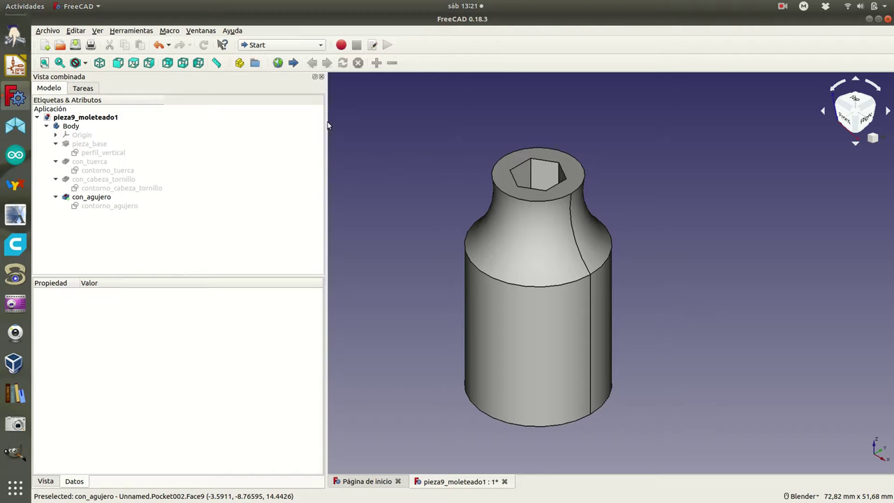
Switch FreeCAD to the Sketcher workbench from the workbench list
{"action": "left_click", "coordinate": [323, 48]}
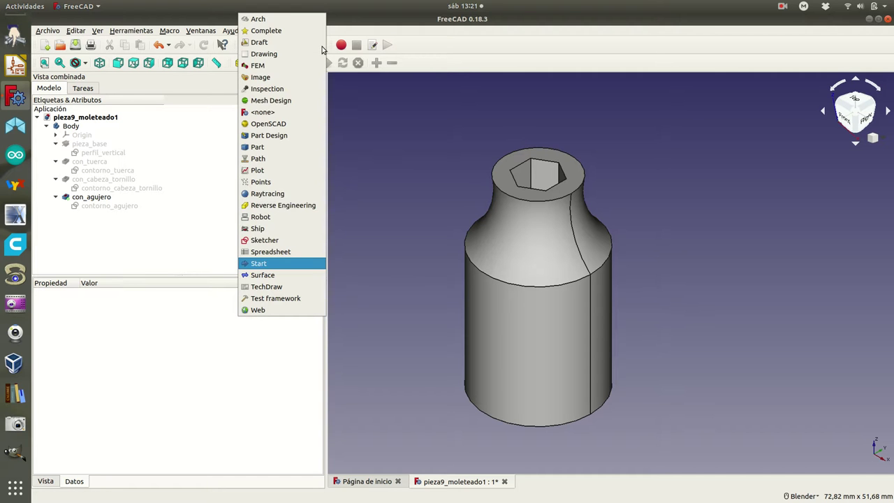
{"action": "left_click", "coordinate": [302, 241]}
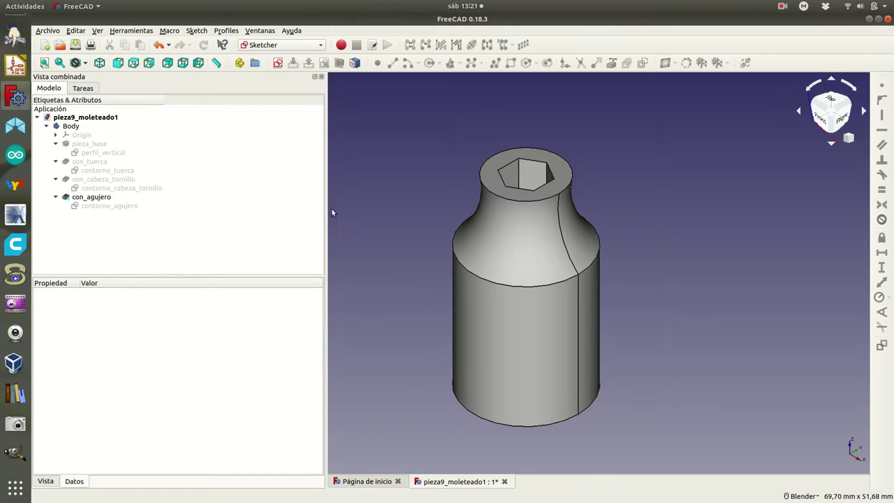
Create a new sketch on the XY plane, looking down on the socket
{"action": "left_click", "coordinate": [278, 64]}
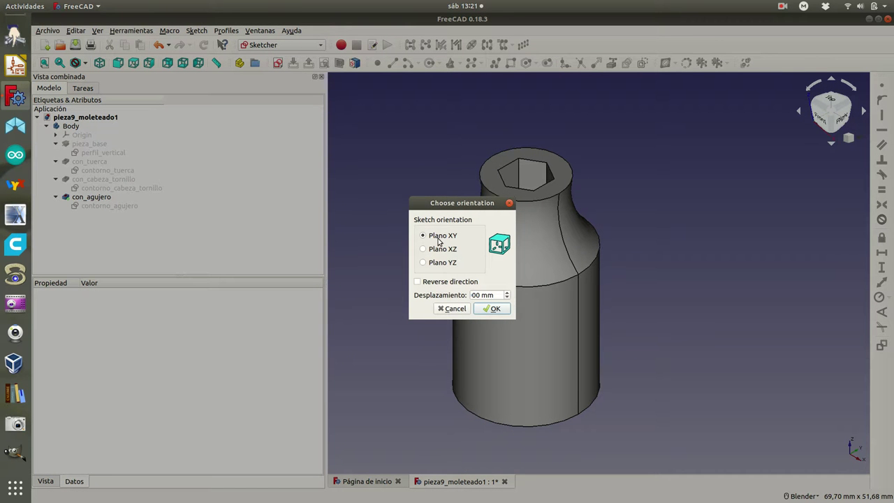
{"action": "left_click", "coordinate": [491, 309]}
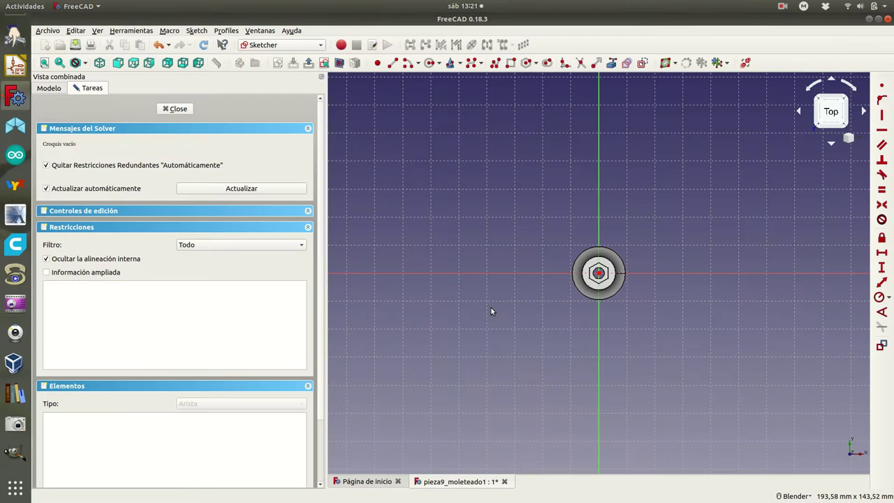
{"action": "scroll", "coordinate": [621, 299], "scroll_direction": "up", "scroll_amount": 4}
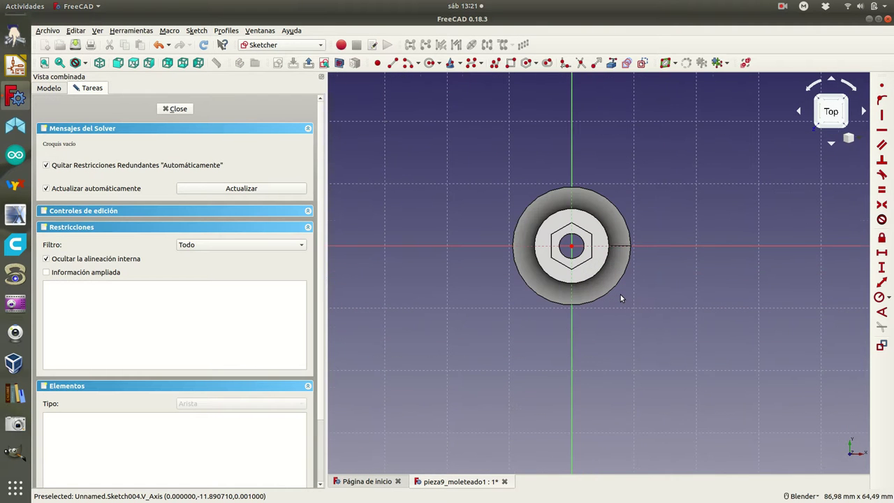
{"action": "scroll", "coordinate": [621, 298], "scroll_direction": "up", "scroll_amount": 2}
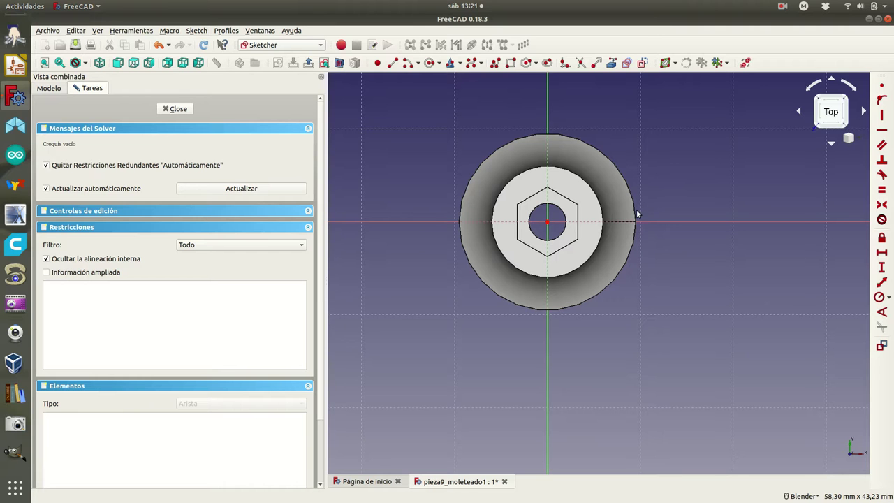
Draw a trial triangle with the regular polygon tool beside the socket edge
{"action": "left_click", "coordinate": [537, 66]}
{"action": "left_click", "coordinate": [542, 76]}
{"action": "left_click", "coordinate": [641, 209]}
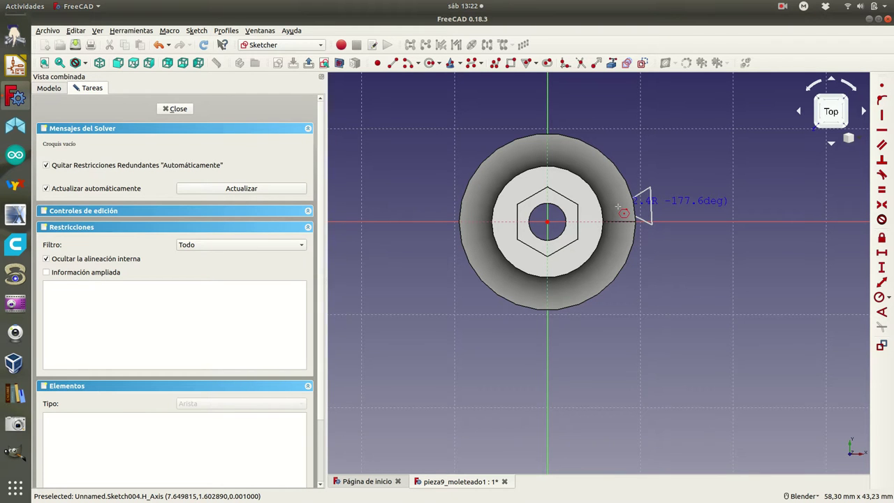
{"action": "left_click", "coordinate": [618, 207]}
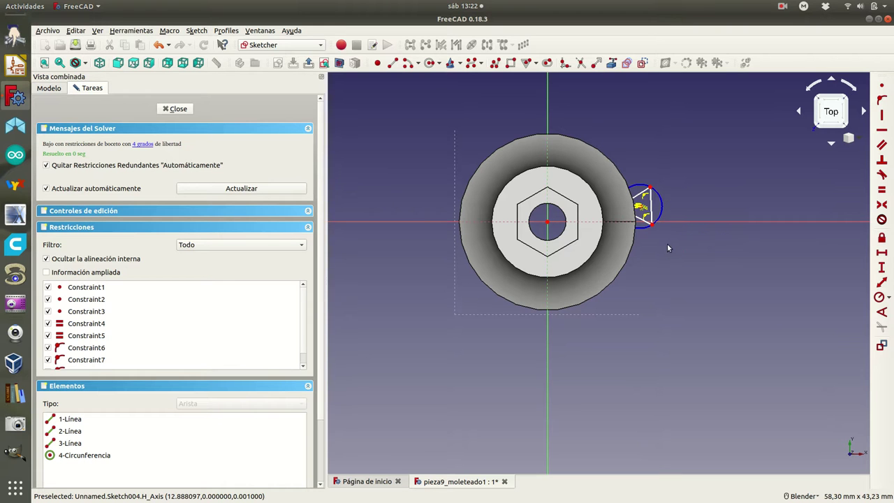
Delete a triangle constraint, then undo back to an empty sketch
{"action": "left_click", "coordinate": [647, 218]}
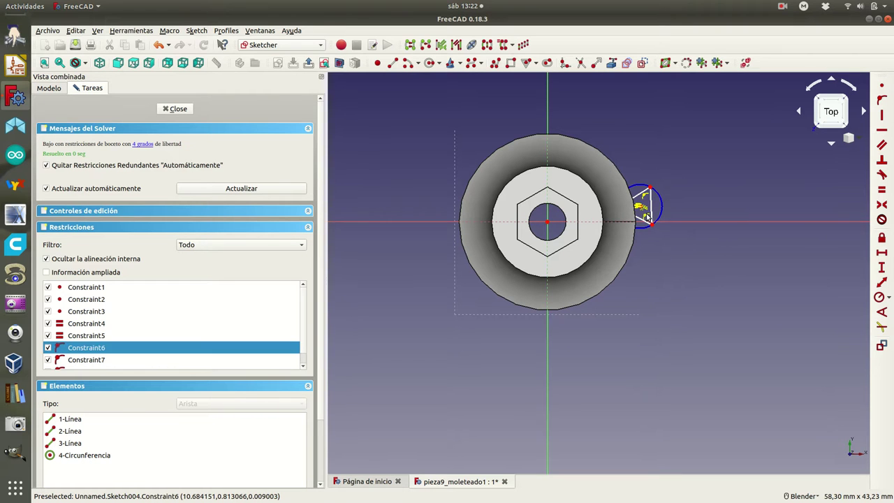
{"action": "key", "text": "Delete"}
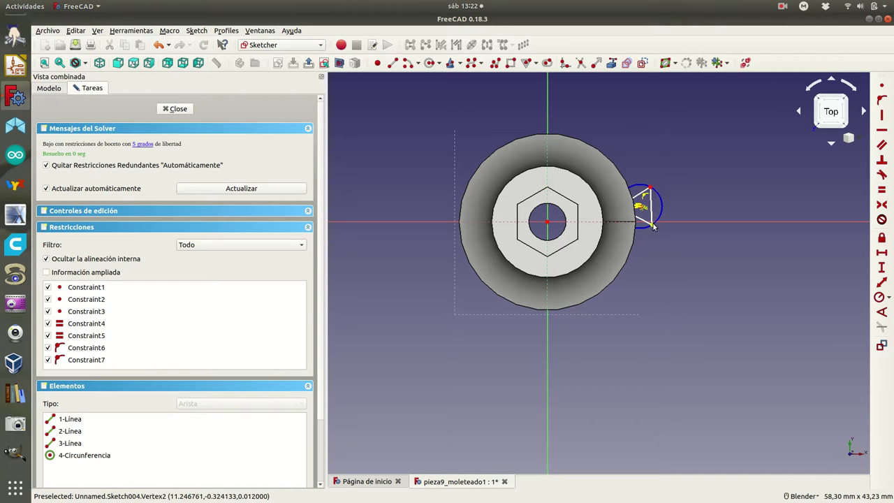
{"action": "left_click", "coordinate": [76, 31]}
{"action": "left_click", "coordinate": [90, 46]}
{"action": "left_click", "coordinate": [80, 31]}
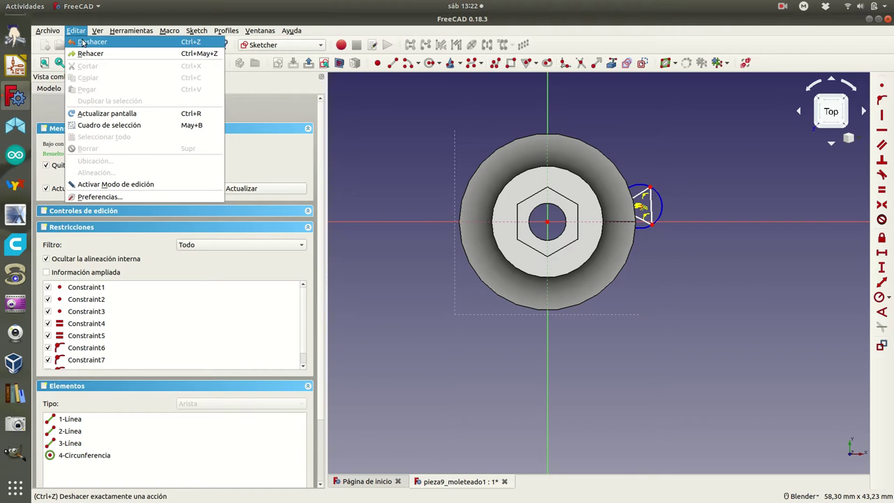
{"action": "left_click", "coordinate": [85, 44]}
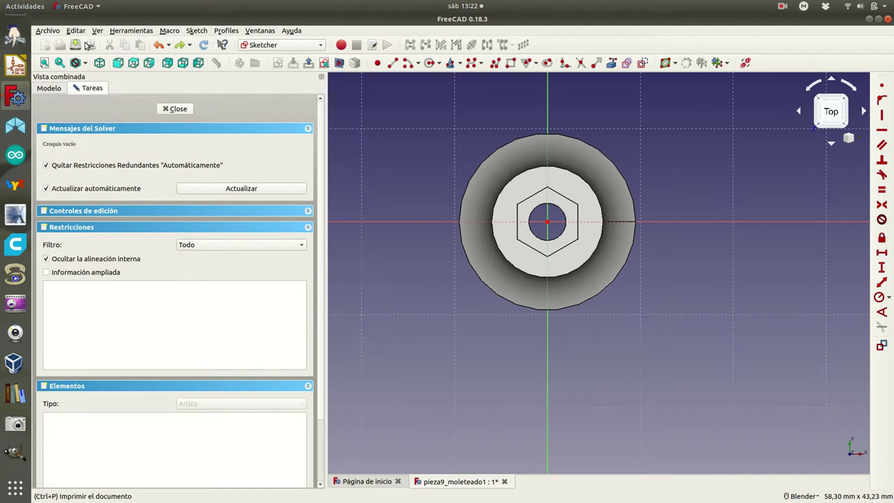
Draw a triangle right of the socket and make its right-hand edge vertical
{"action": "left_click", "coordinate": [525, 62]}
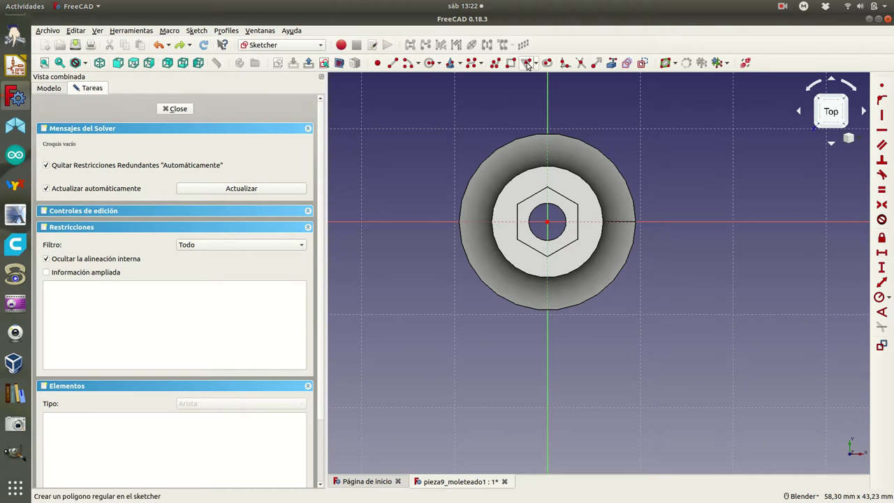
{"action": "left_click", "coordinate": [665, 202]}
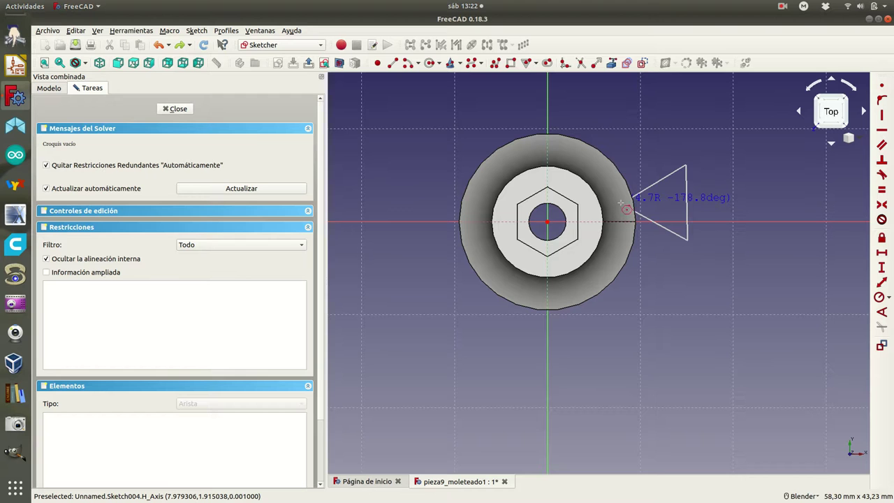
{"action": "left_click", "coordinate": [616, 205]}
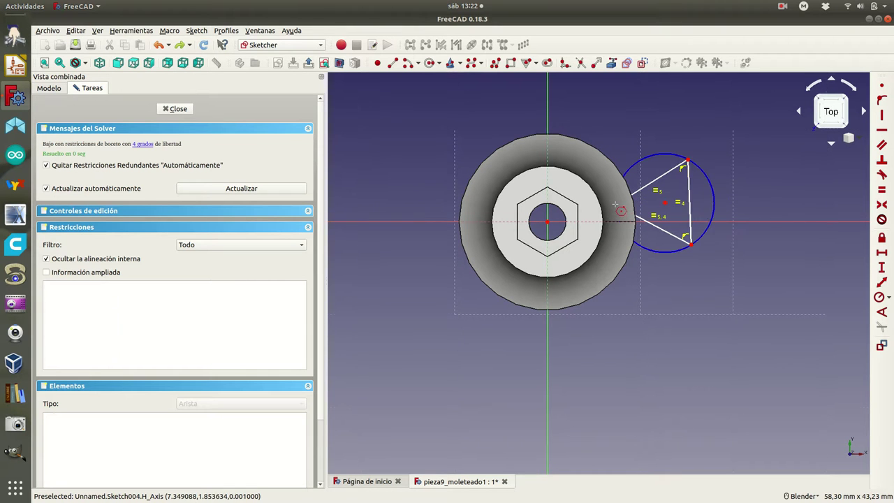
{"action": "left_click", "coordinate": [689, 204]}
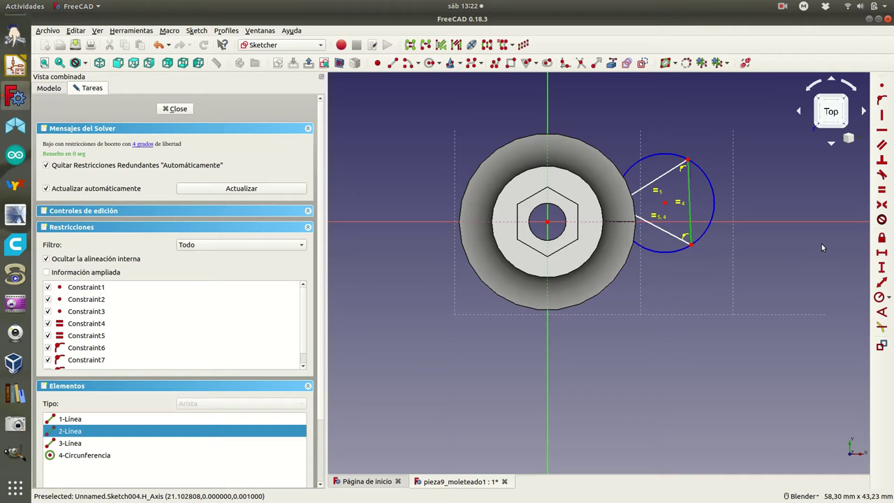
{"action": "left_click", "coordinate": [881, 119]}
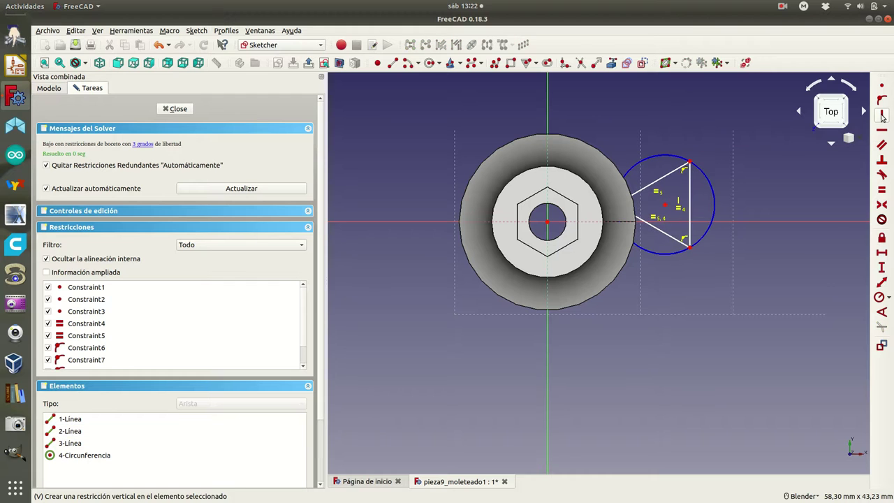
Make the triangle's top and bottom vertices symmetric about the horizontal axis
{"action": "left_click", "coordinate": [689, 163]}
{"action": "left_click", "coordinate": [689, 247]}
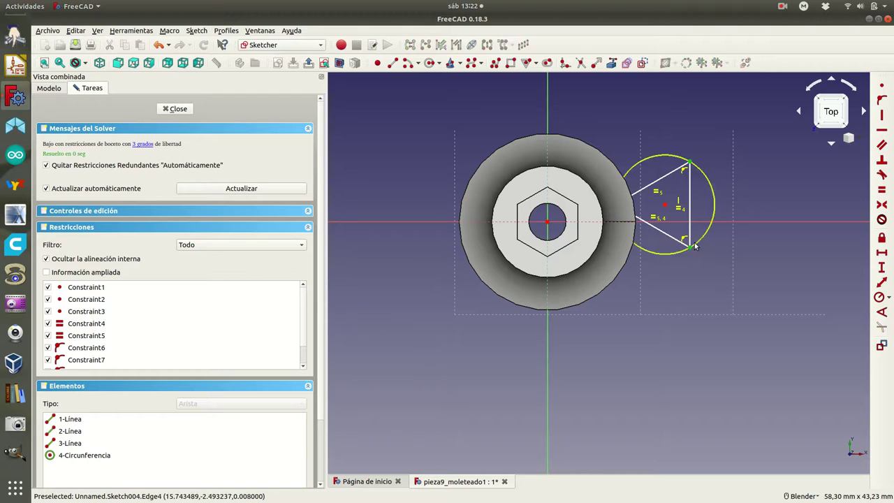
{"action": "left_click", "coordinate": [702, 222]}
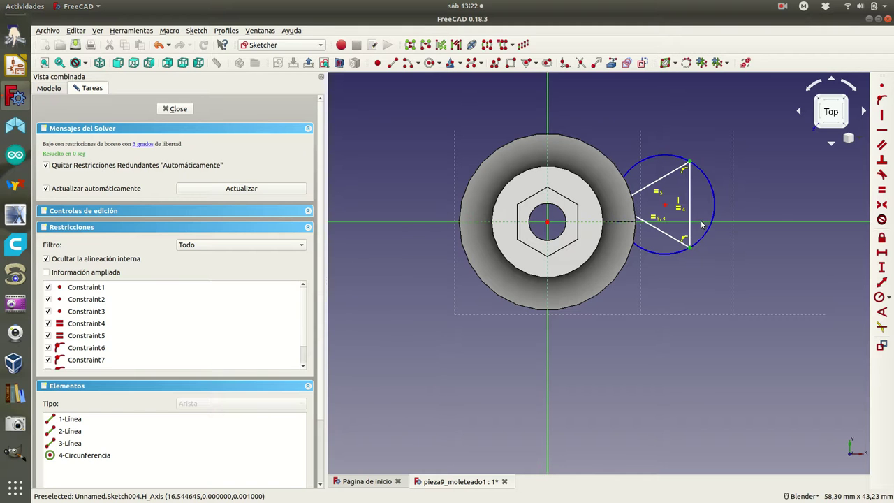
{"action": "left_click", "coordinate": [882, 206]}
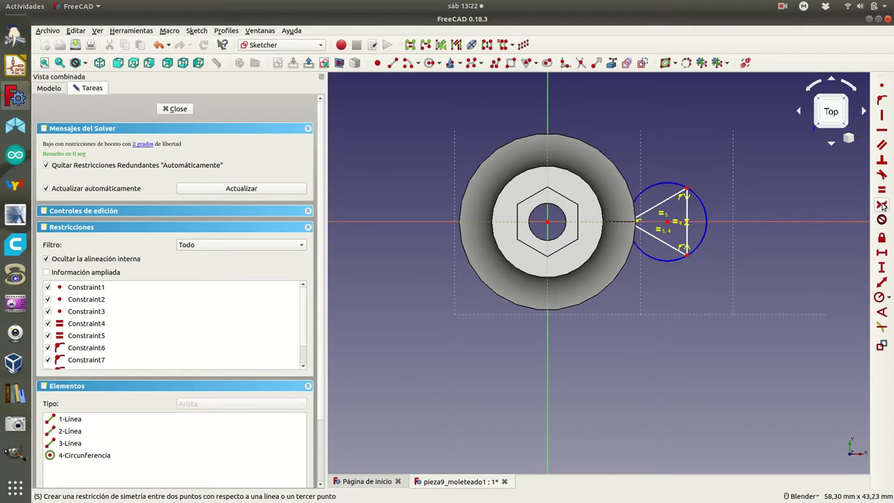
Add a horizontal distance dimension from the sketch origin to the triangle centre
{"action": "left_click", "coordinate": [667, 224]}
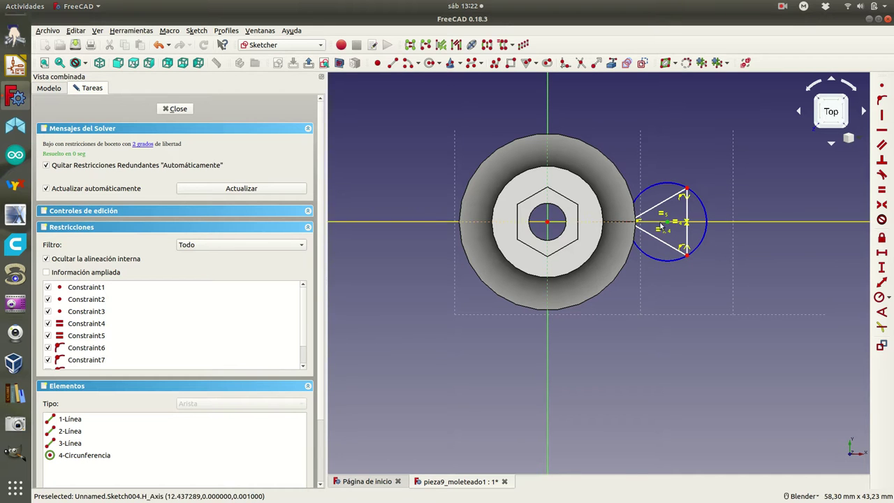
{"action": "left_click", "coordinate": [548, 222]}
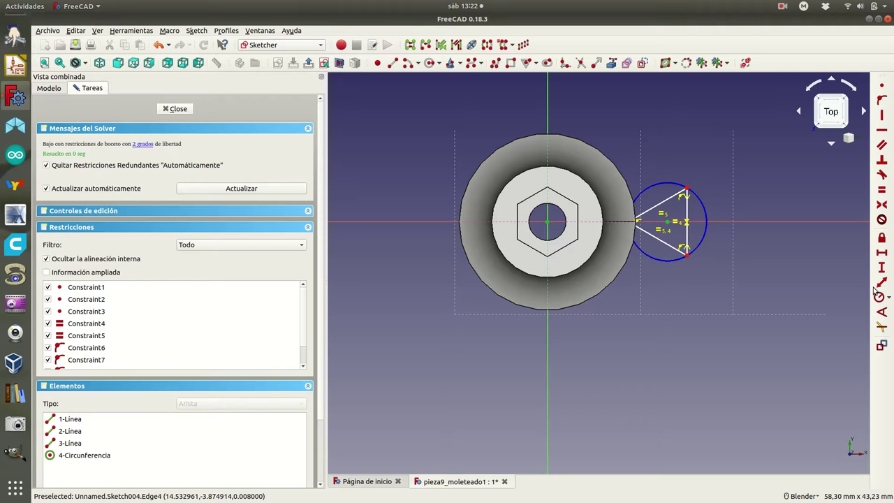
{"action": "left_click", "coordinate": [882, 254]}
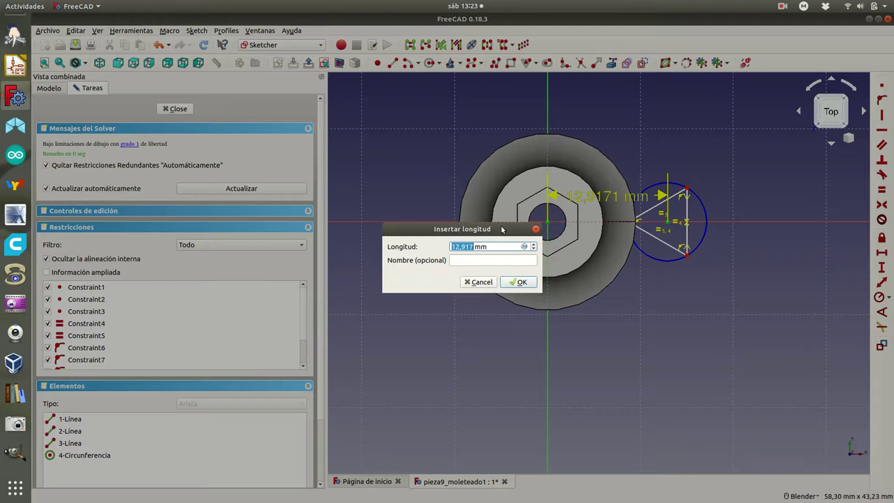
Set the triangle centre's offset from the origin to 10,5 mm and move its label above the part
{"action": "key", "text": "Return"}
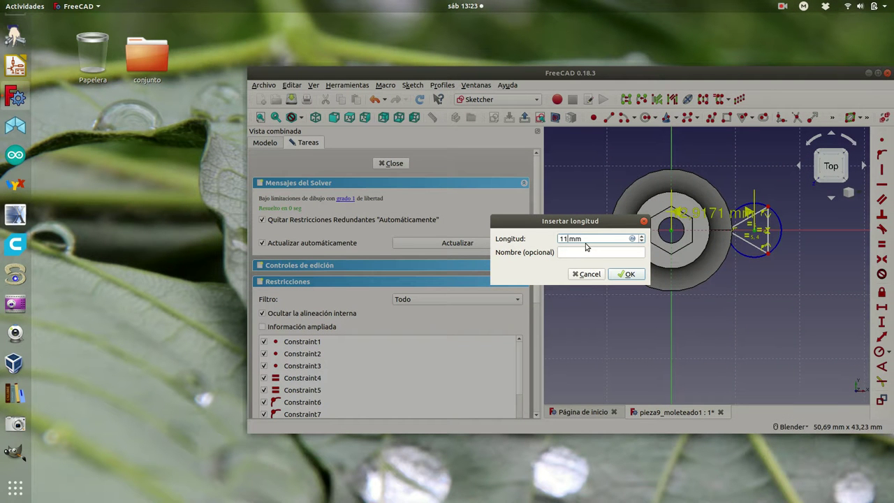
{"action": "type", "text": ",5"}
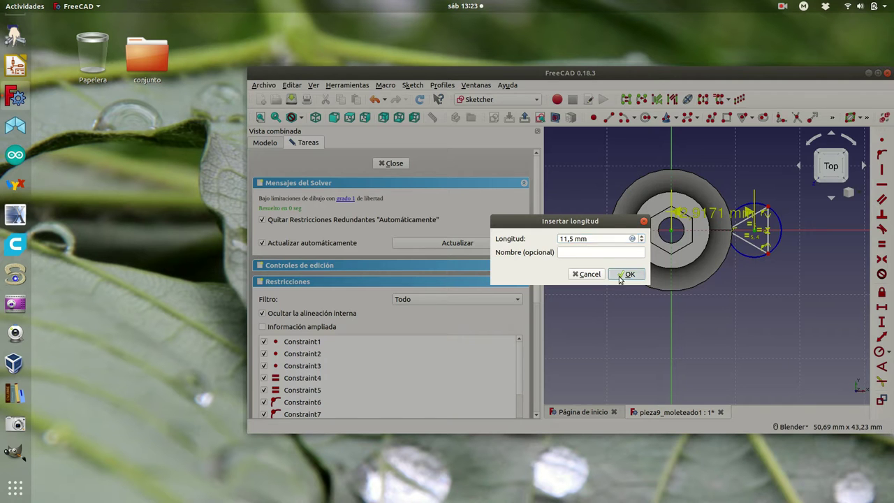
{"action": "left_click", "coordinate": [626, 275]}
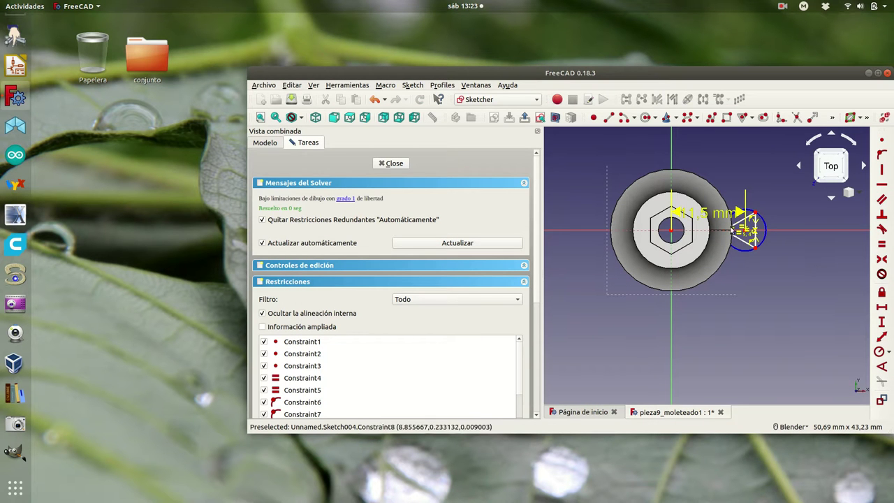
{"action": "left_click", "coordinate": [878, 74]}
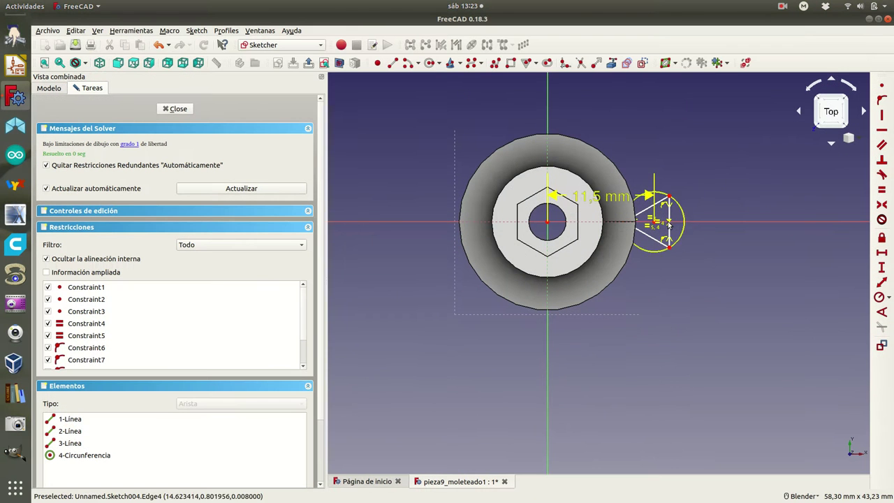
{"action": "double_click", "coordinate": [583, 201]}
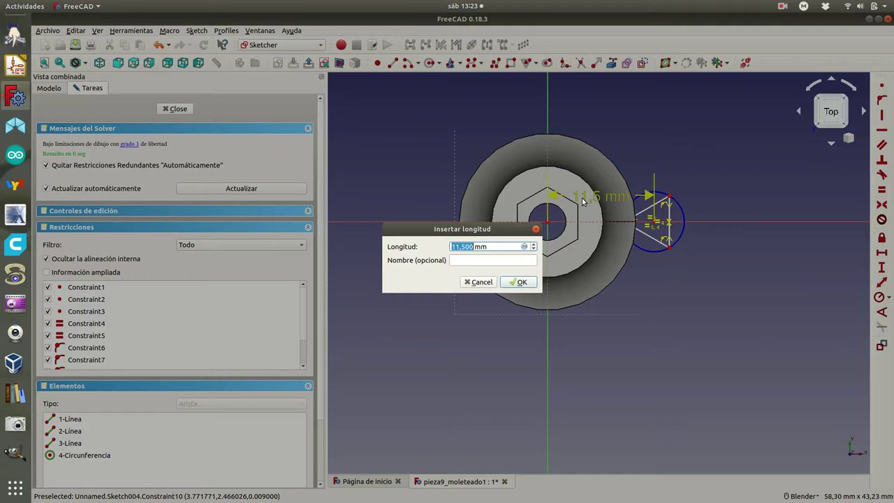
{"action": "type", "text": "10,5"}
{"action": "key", "text": "Return"}
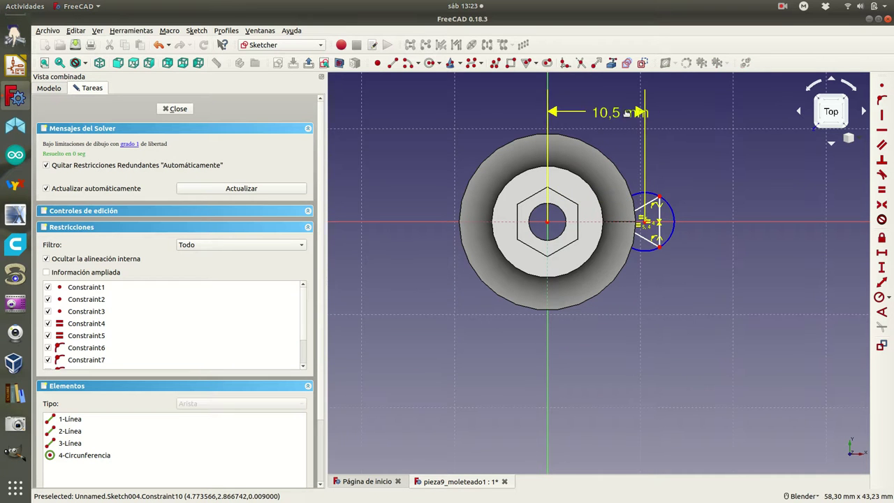
{"action": "left_click_drag", "start_coordinate": [592, 199], "coordinate": [707, 132]}
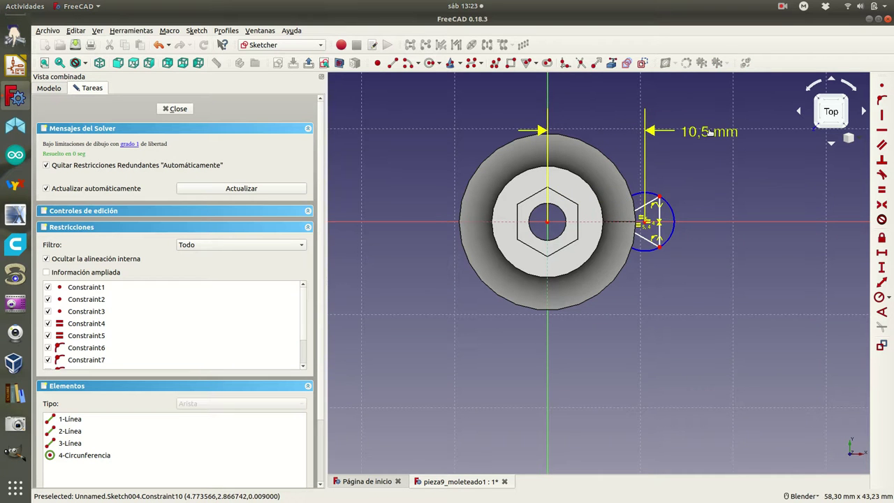
Give the groove circle a 3 mm radius constraint and reposition its label
{"action": "left_click", "coordinate": [673, 215]}
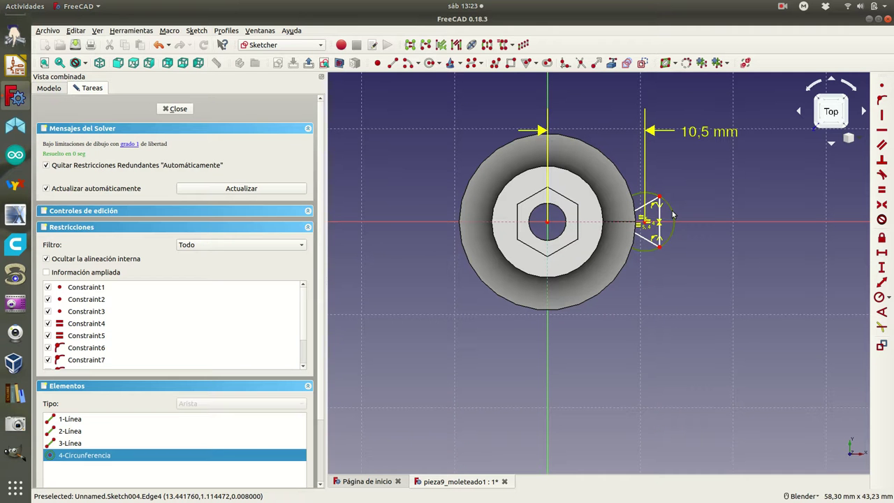
{"action": "left_click", "coordinate": [880, 297]}
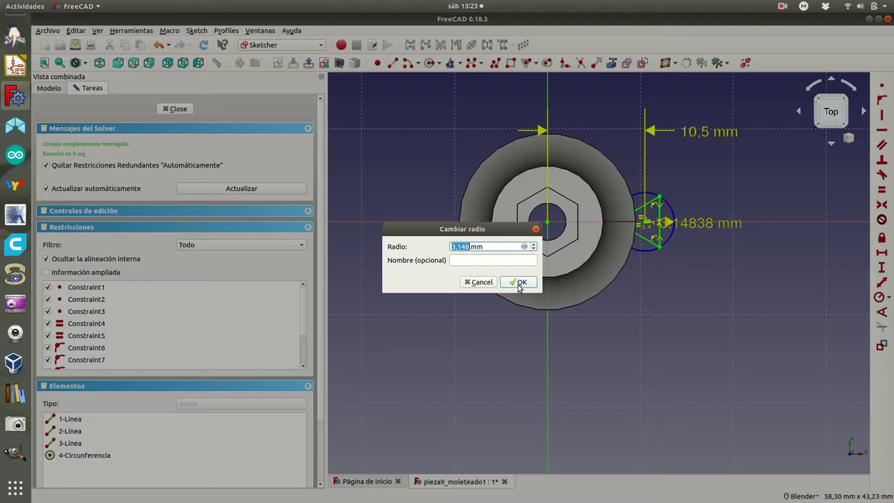
{"action": "type", "text": "3"}
{"action": "left_click", "coordinate": [522, 282]}
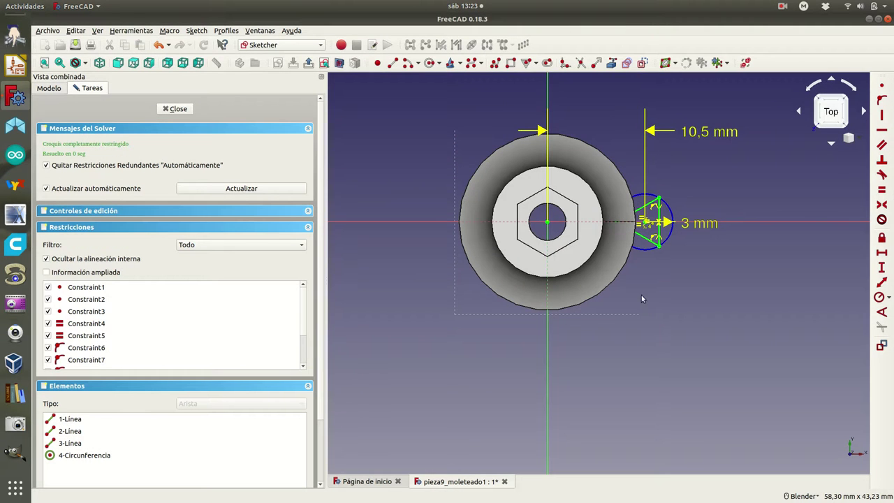
{"action": "left_click_drag", "start_coordinate": [684, 227], "coordinate": [702, 201]}
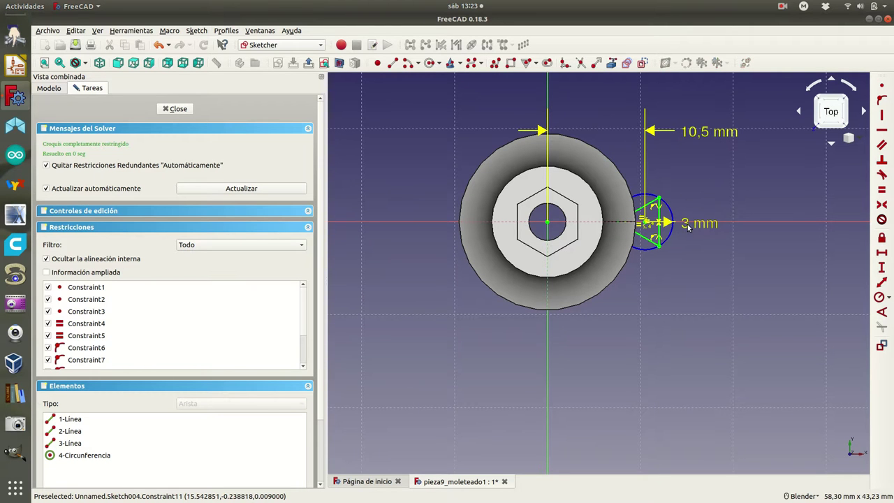
{"action": "mouse_move", "coordinate": [702, 201]}
{"action": "left_mouse_down"}
{"action": "mouse_move", "coordinate": [710, 246]}
{"action": "mouse_move", "coordinate": [732, 259]}
{"action": "left_mouse_up"}
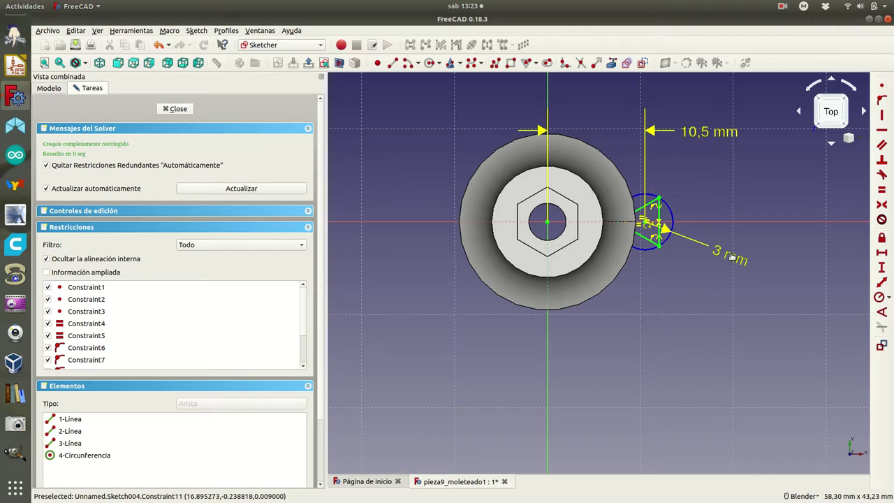
Close the sketch, expand its Placement properties and switch to the Right view
{"action": "left_click", "coordinate": [176, 109]}
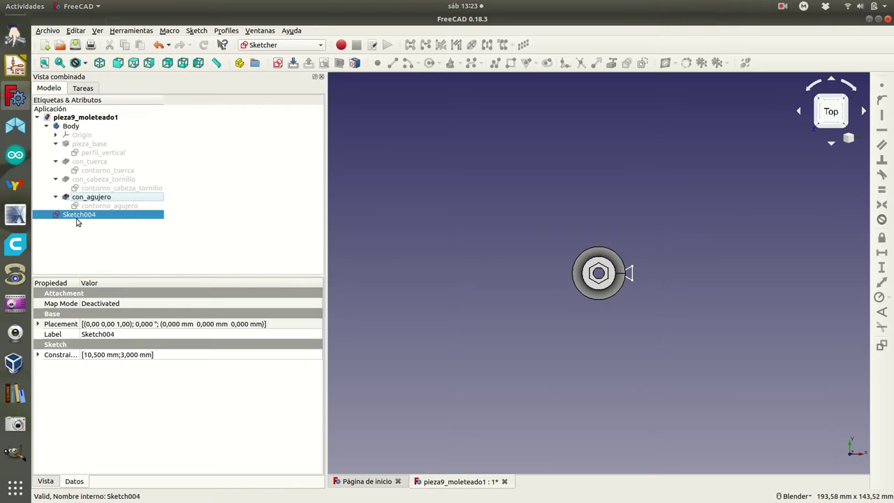
{"action": "left_click", "coordinate": [38, 325]}
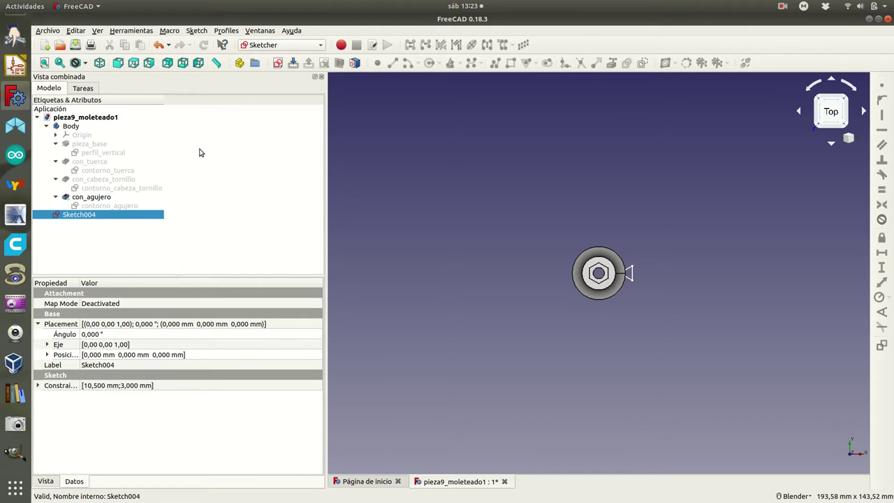
{"action": "left_click", "coordinate": [148, 64]}
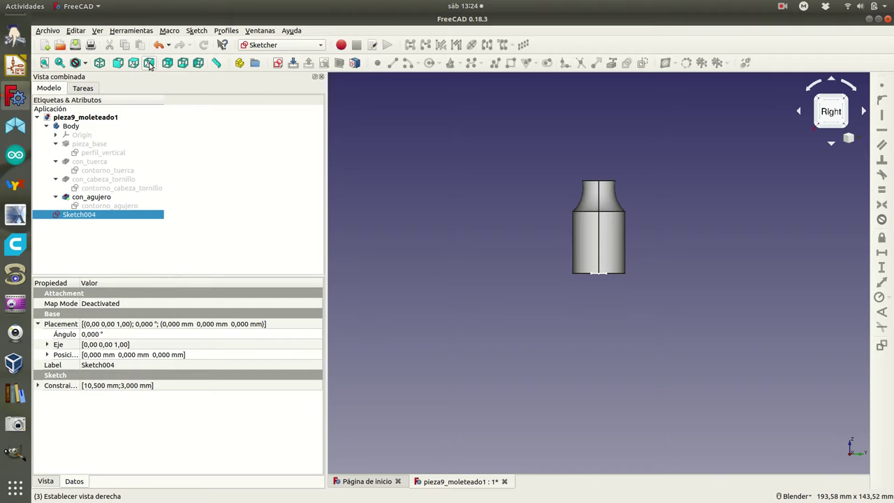
{"action": "scroll", "coordinate": [607, 302], "scroll_direction": "up", "scroll_amount": 4}
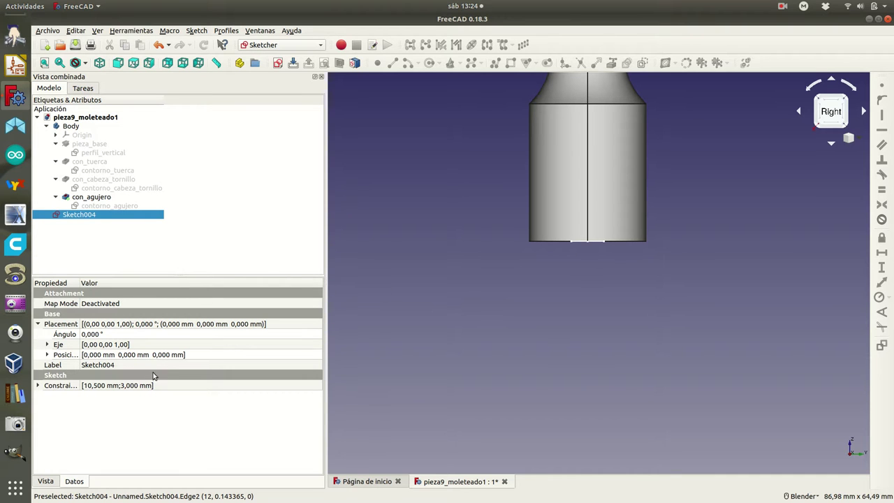
Set the sketch's rotation axis to x=1, y=0, z=0
{"action": "left_click", "coordinate": [47, 344]}
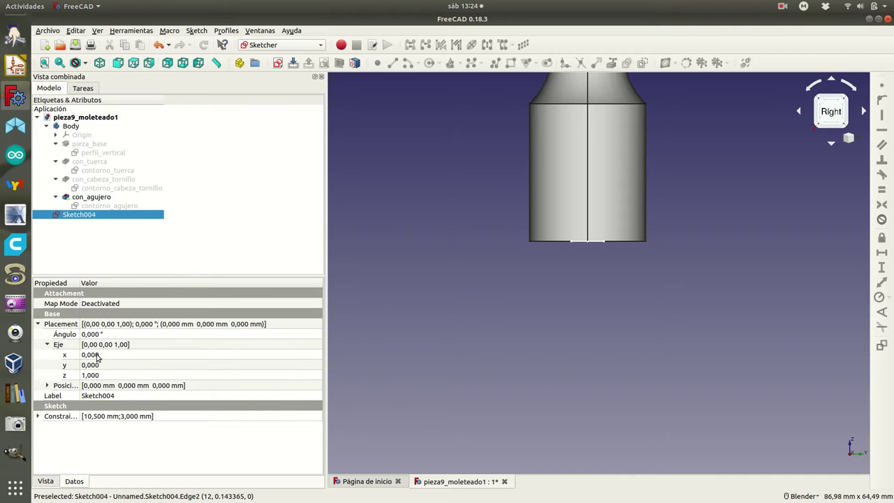
{"action": "left_click", "coordinate": [99, 356]}
{"action": "type", "text": "1"}
{"action": "left_click", "coordinate": [96, 366]}
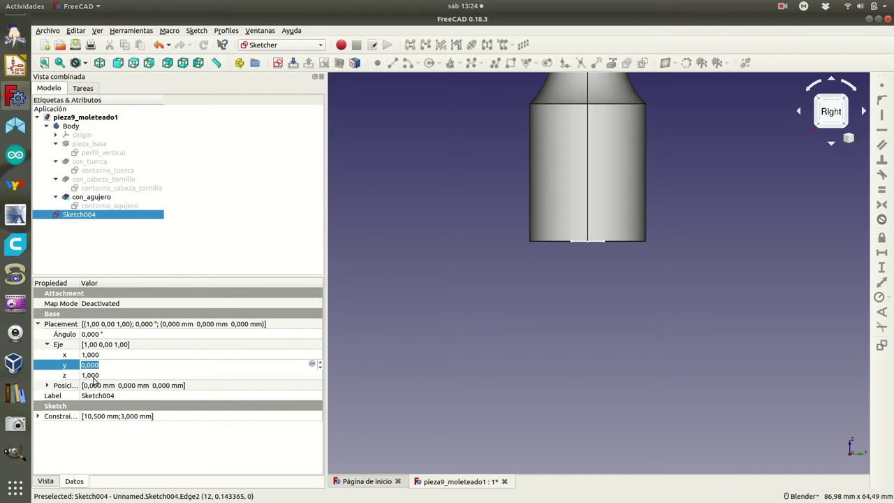
{"action": "left_click", "coordinate": [94, 377]}
{"action": "left_click", "coordinate": [96, 377]}
{"action": "left_click_drag", "start_coordinate": [108, 376], "coordinate": [23, 376]}
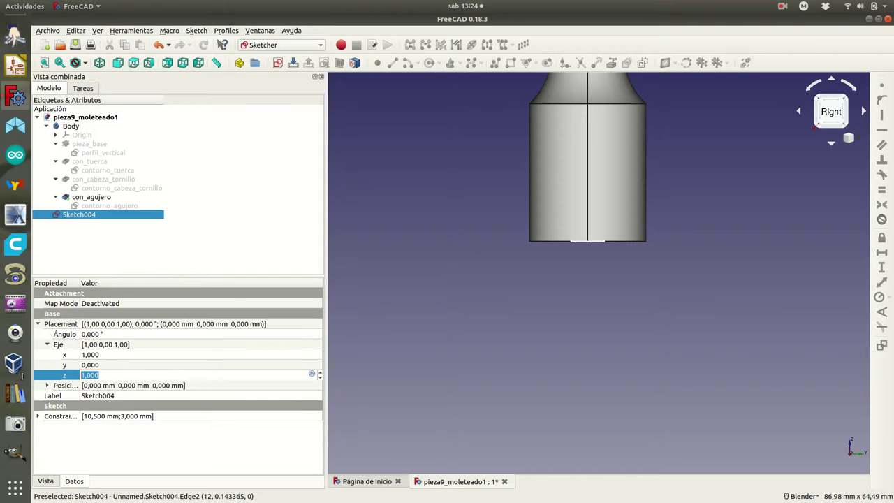
{"action": "type", "text": "0"}
{"action": "left_click", "coordinate": [103, 356]}
Set the sketch's rotation angle to 30°
{"action": "left_click", "coordinate": [102, 335]}
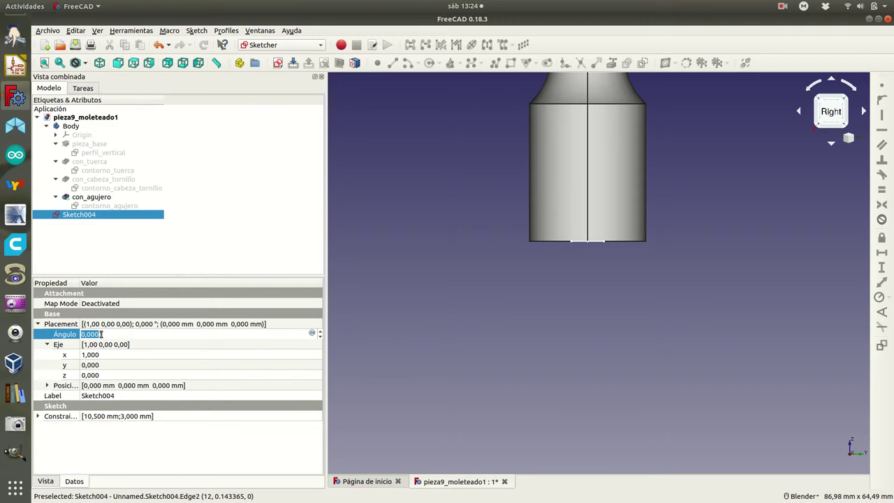
{"action": "type", "text": "2"}
{"action": "key", "text": "BackSpace"}
{"action": "type", "text": "30"}
{"action": "left_click", "coordinate": [168, 356]}
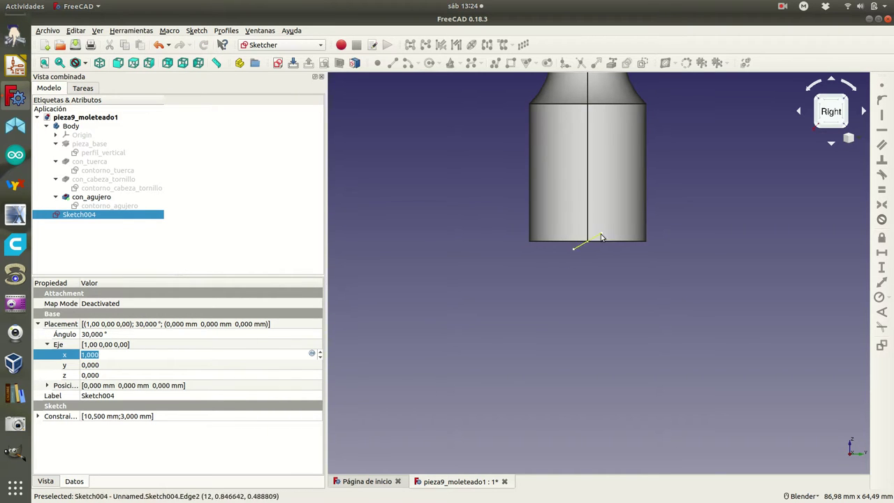
Rename Sketch004 to ranura_izq
{"action": "right_click", "coordinate": [81, 216]}
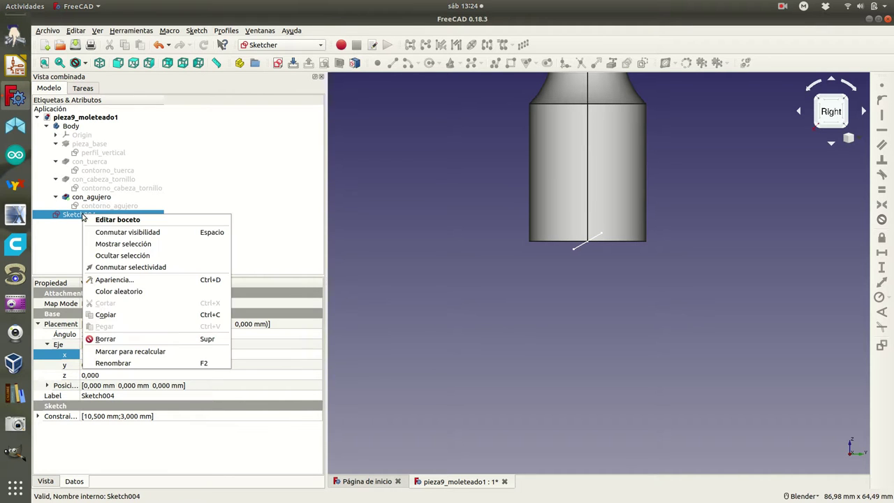
{"action": "left_click", "coordinate": [124, 363]}
{"action": "type", "text": "ranura_"}
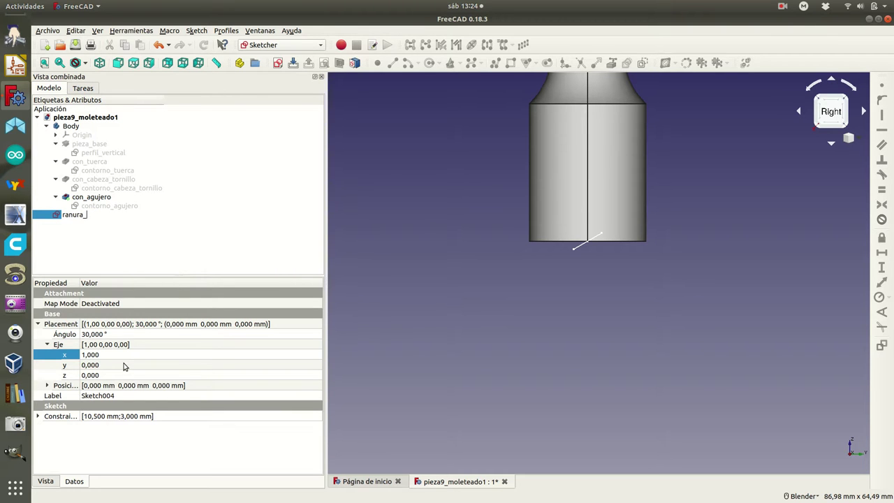
{"action": "type", "text": "iz"}
{"action": "key", "text": "Return"}
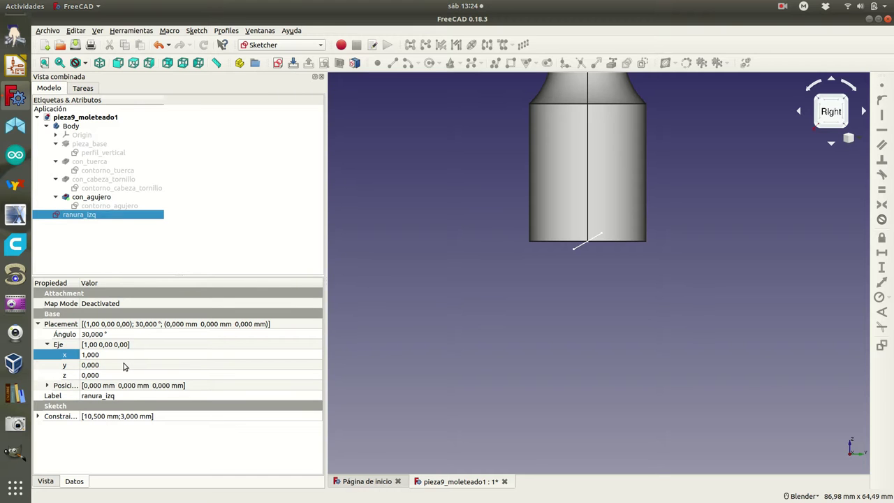
Duplicate ranura_izq with copy and paste, and rename the copy to ranura_dch
{"action": "right_click", "coordinate": [88, 218]}
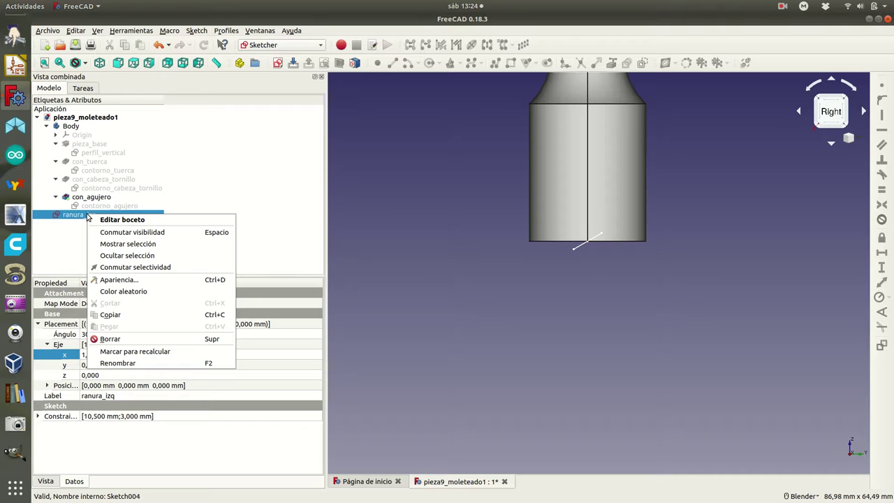
{"action": "left_click", "coordinate": [121, 319]}
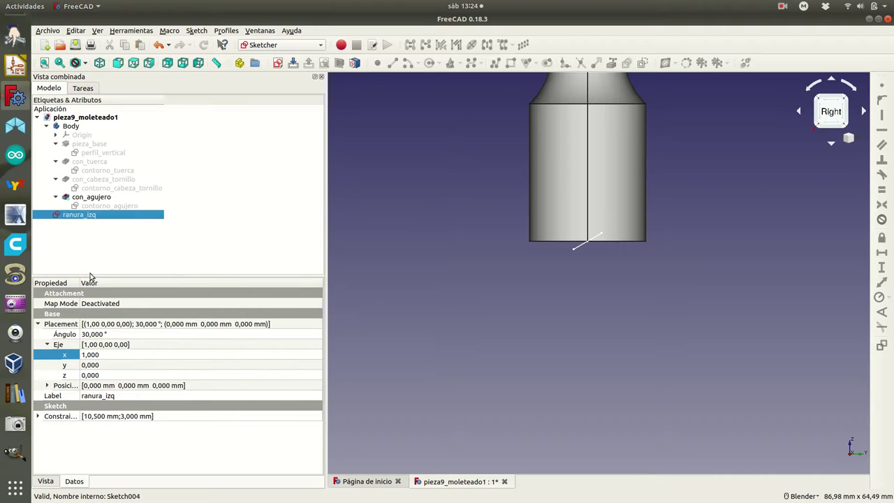
{"action": "right_click", "coordinate": [83, 218]}
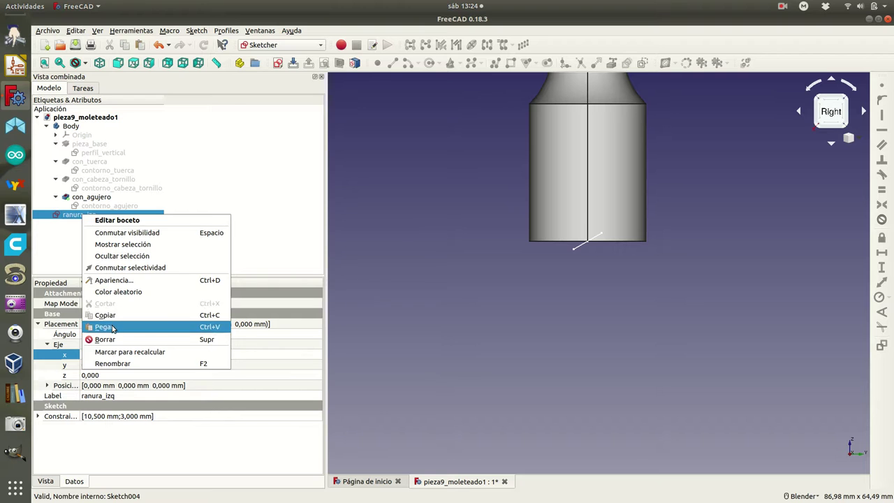
{"action": "left_click", "coordinate": [113, 326]}
{"action": "left_click", "coordinate": [94, 225]}
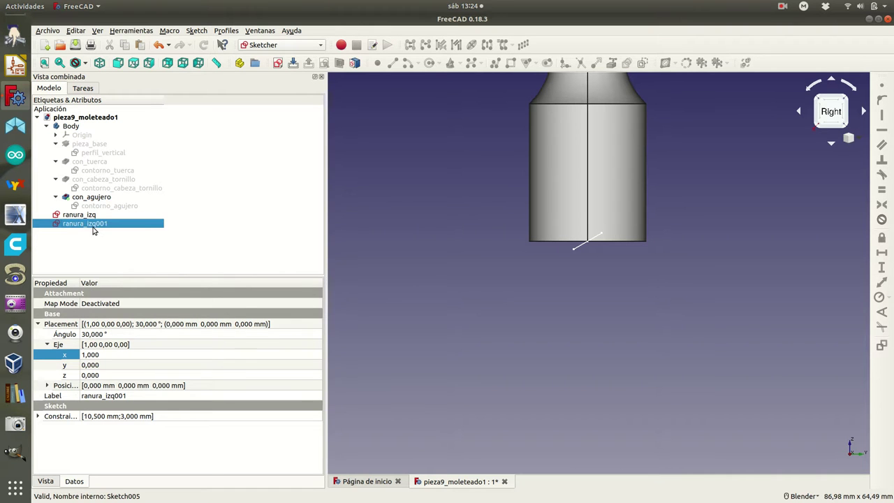
{"action": "right_click", "coordinate": [94, 226]}
{"action": "left_click", "coordinate": [135, 377]}
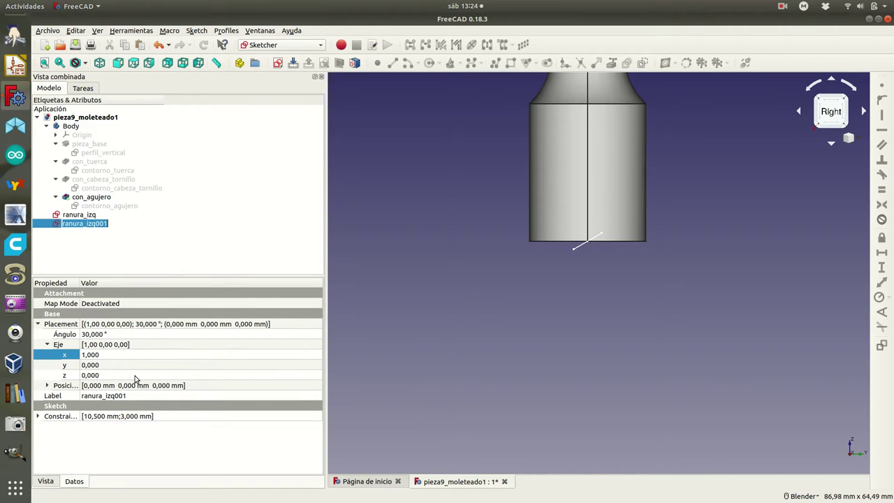
{"action": "key", "text": "End"}
{"action": "key", "text": "BackSpace"}
{"action": "key", "text": "BackSpace"}
{"action": "key", "text": "BackSpace"}
{"action": "key", "text": "BackSpace"}
{"action": "key", "text": "BackSpace"}
{"action": "type", "text": "derech"}
{"action": "key", "text": "BackSpace"}
{"action": "key", "text": "BackSpace"}
{"action": "key", "text": "BackSpace"}
{"action": "key", "text": "BackSpace"}
{"action": "key", "text": "BackSpace"}
Set ranura_dch's rotation angle to 330° about the X axis
{"action": "left_click", "coordinate": [95, 338]}
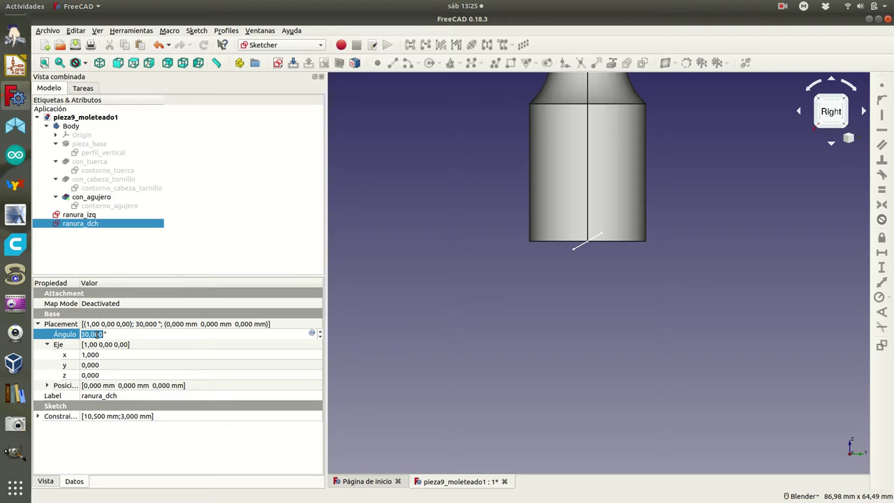
{"action": "type", "text": "330"}
{"action": "left_click", "coordinate": [117, 355]}
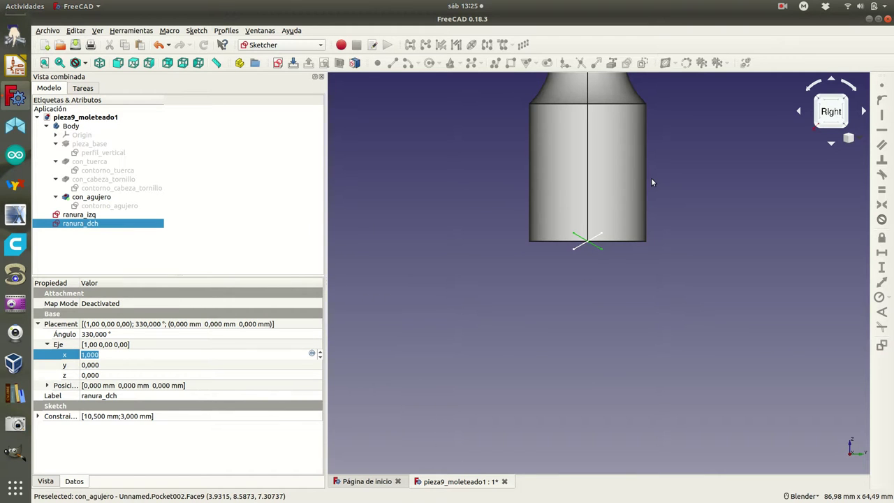
{"action": "left_click", "coordinate": [101, 226]}
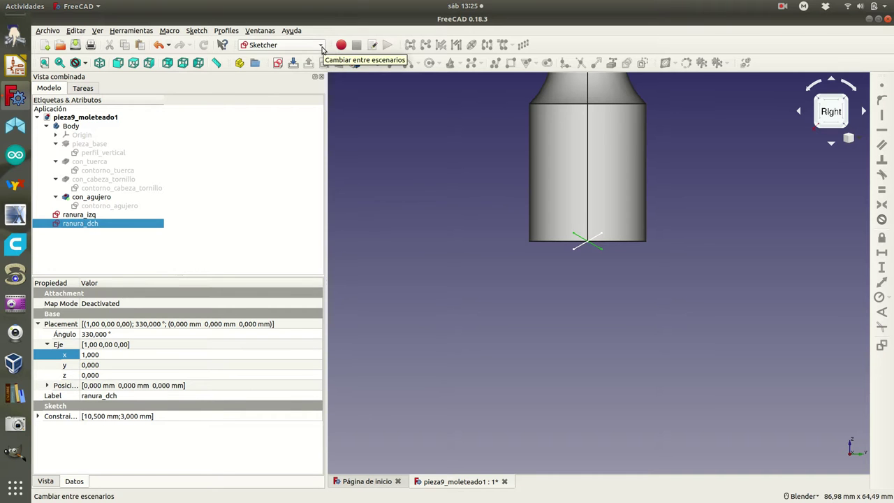
Switch to the Part workbench and choose Helix in the Primitives dialog
{"action": "left_click", "coordinate": [322, 46]}
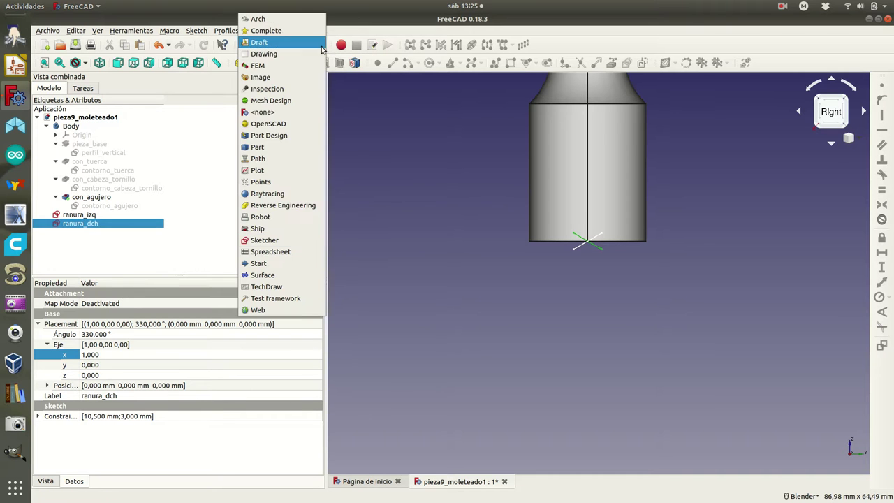
{"action": "left_click", "coordinate": [285, 147]}
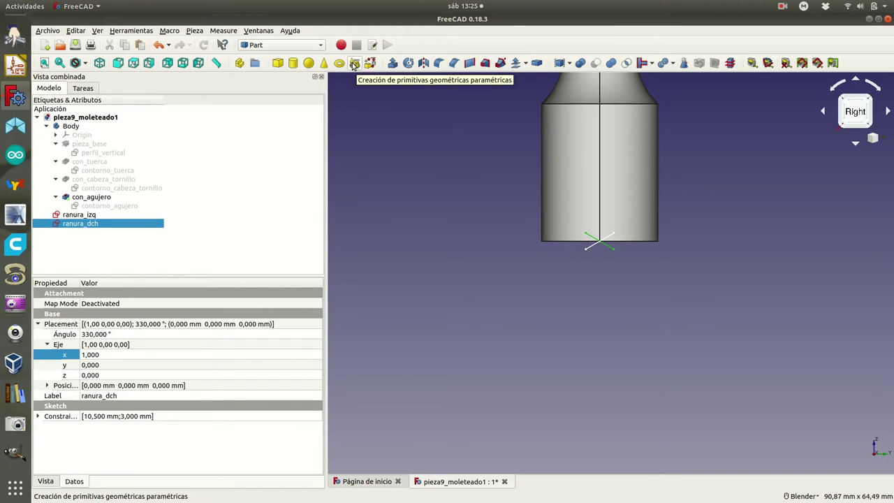
{"action": "left_click", "coordinate": [354, 65]}
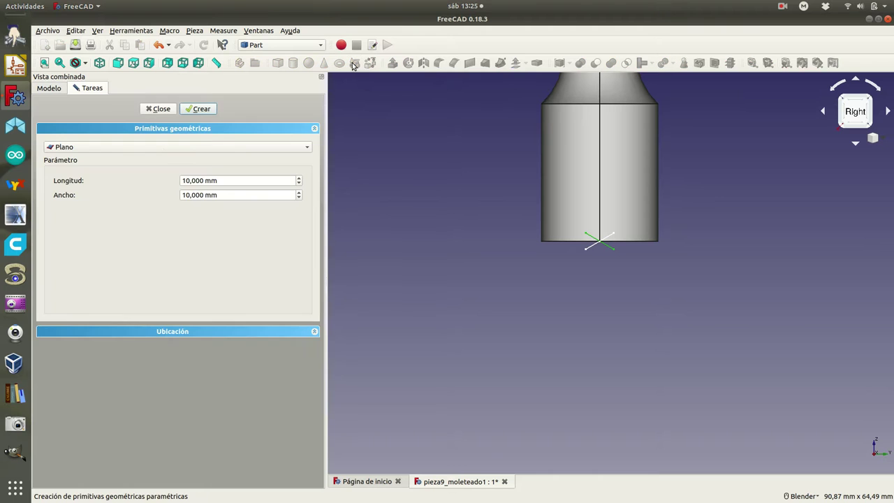
{"action": "left_click", "coordinate": [308, 149]}
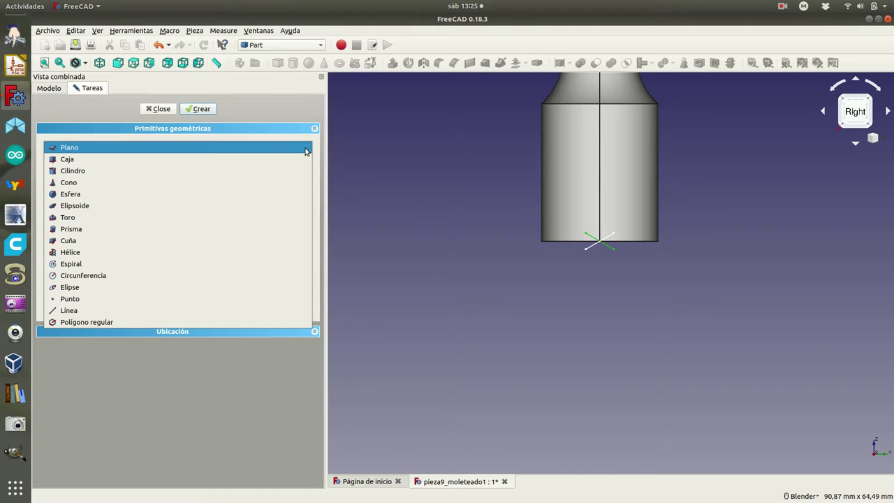
{"action": "left_click", "coordinate": [80, 255]}
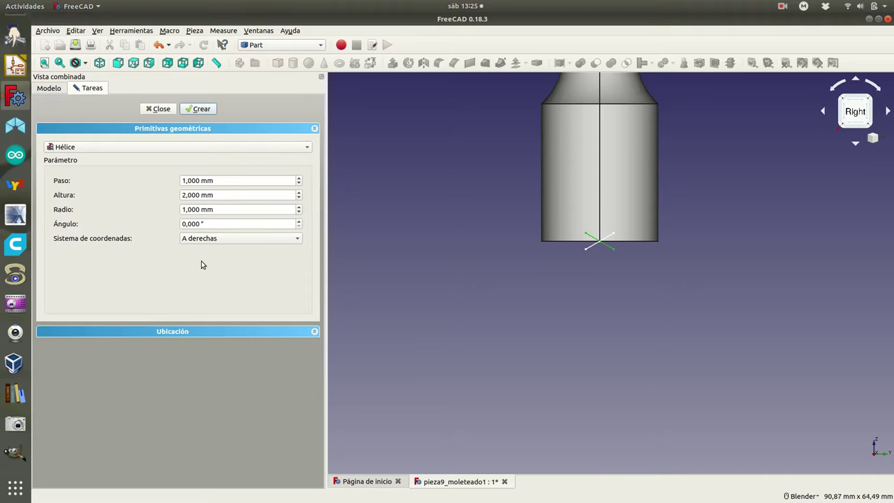
Create a right-handed helix with pitch 500 mm, height 23 mm and radius 9 mm
{"action": "left_click", "coordinate": [201, 181]}
{"action": "left_click_drag", "start_coordinate": [201, 181], "coordinate": [174, 187]}
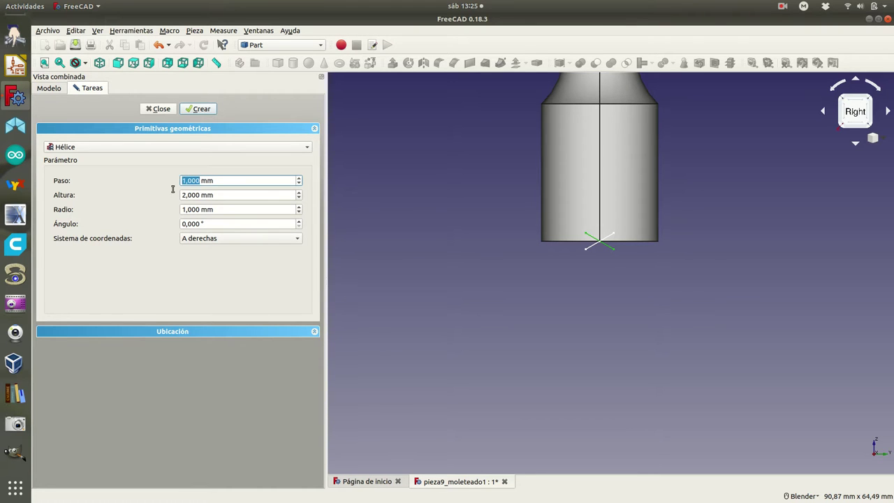
{"action": "type", "text": "500"}
{"action": "left_click", "coordinate": [201, 196]}
{"action": "left_click_drag", "start_coordinate": [201, 196], "coordinate": [160, 193]}
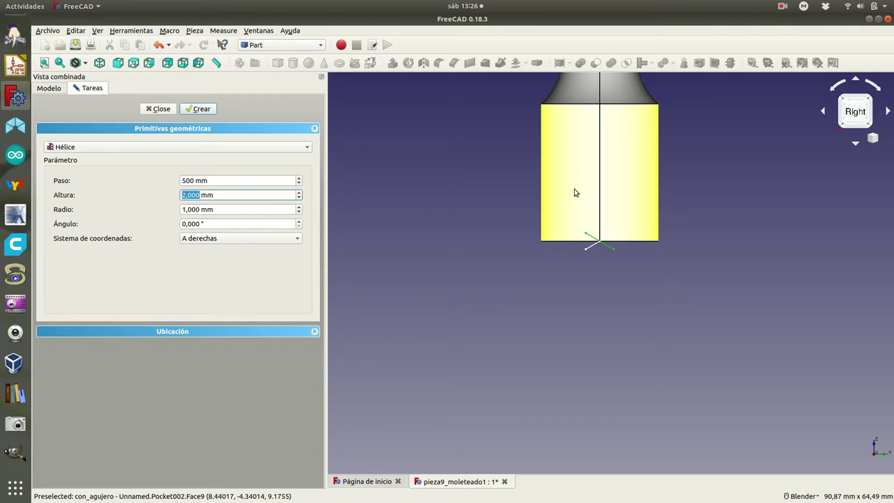
{"action": "type", "text": "23"}
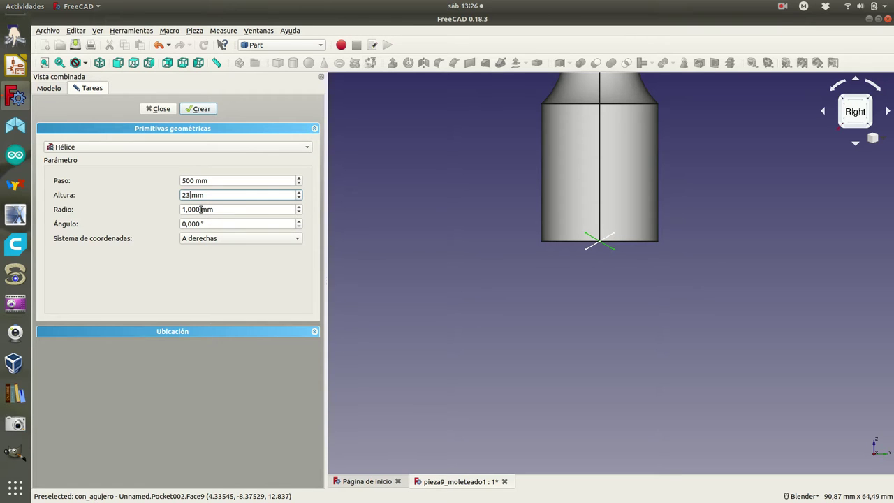
{"action": "left_click_drag", "start_coordinate": [201, 209], "coordinate": [137, 204]}
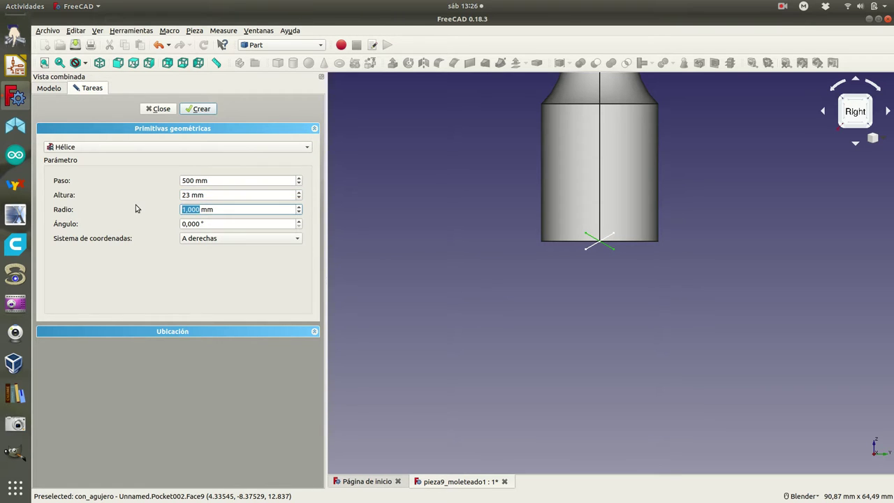
{"action": "type", "text": "9"}
{"action": "left_click", "coordinate": [201, 110]}
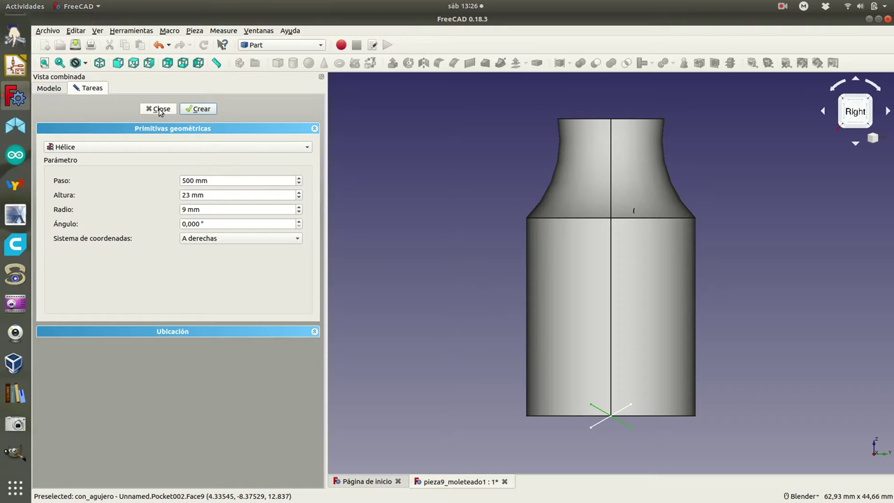
Create a matching left-handed helix and close the primitives panel
{"action": "left_click", "coordinate": [298, 239]}
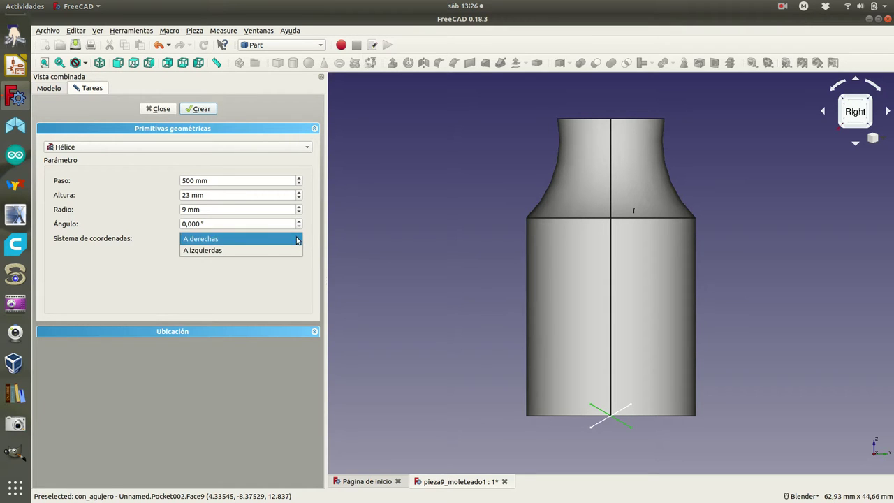
{"action": "left_click", "coordinate": [248, 252]}
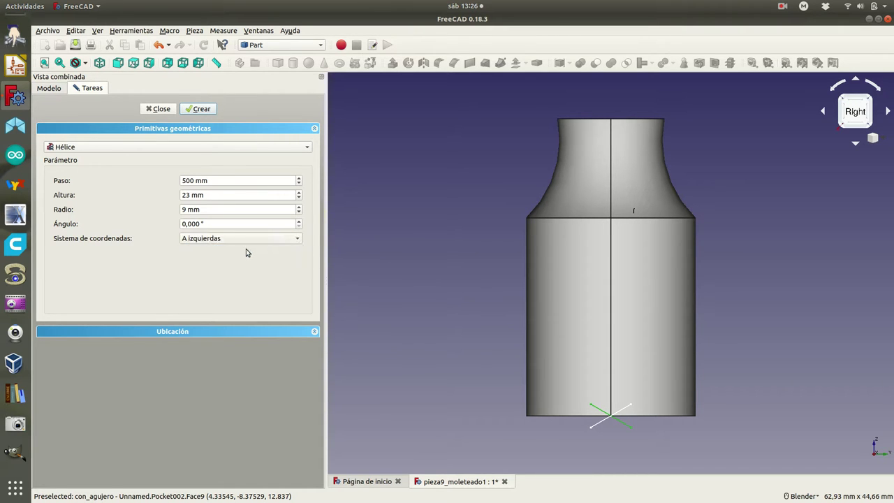
{"action": "left_click", "coordinate": [197, 110]}
{"action": "left_click", "coordinate": [158, 109]}
{"action": "left_click", "coordinate": [74, 233]}
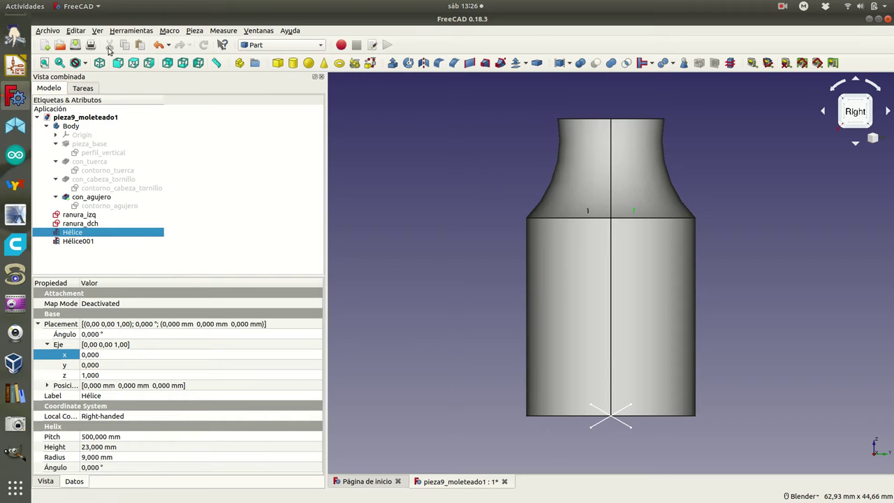
Switch the display to wireframe and rename the first helix to Hélice_dch
{"action": "left_click", "coordinate": [86, 64]}
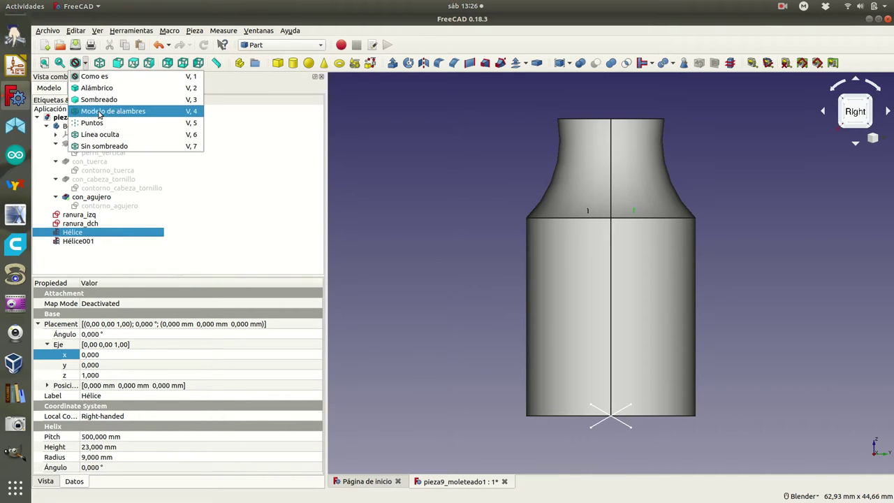
{"action": "left_click", "coordinate": [100, 110]}
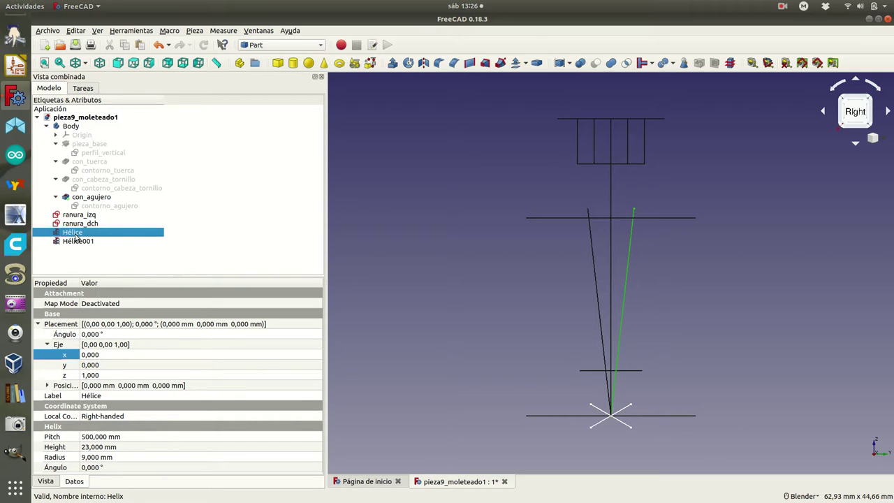
{"action": "right_click", "coordinate": [72, 233]}
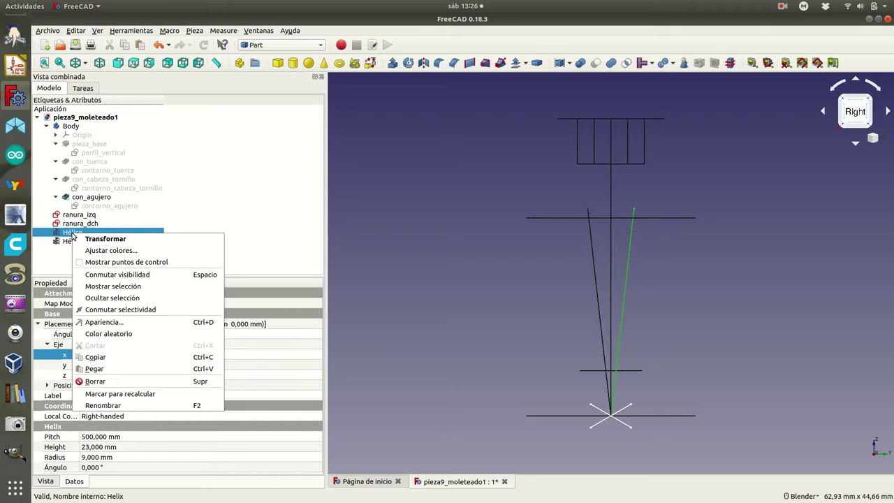
{"action": "left_click", "coordinate": [121, 406]}
{"action": "key", "text": "BackSpace"}
{"action": "type", "text": "e_dch"}
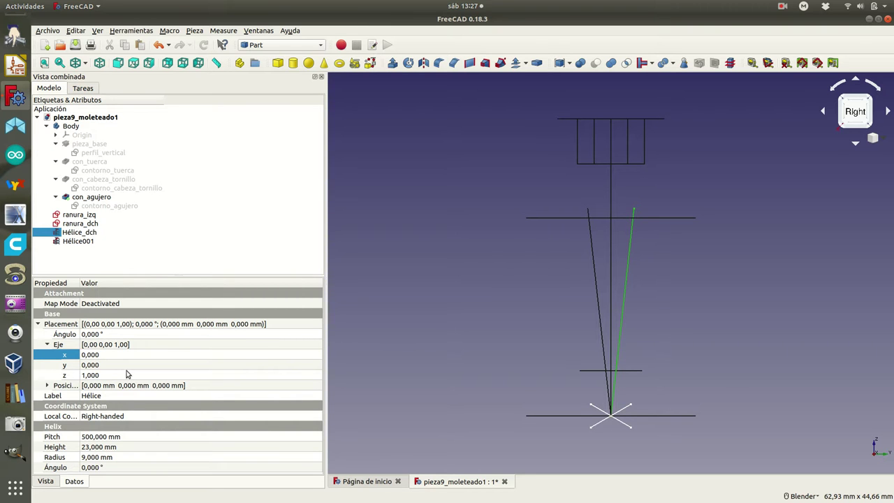
Rename Hélice001 to Hélice_izq
{"action": "left_click", "coordinate": [81, 241]}
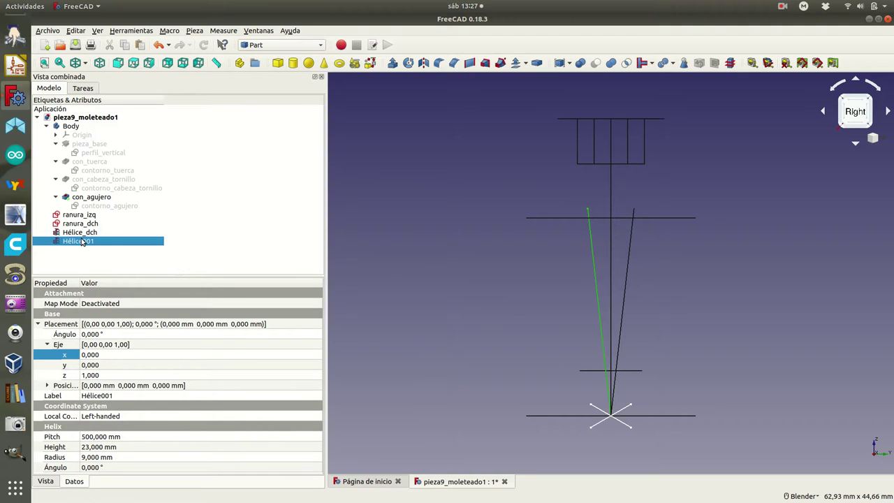
{"action": "right_click", "coordinate": [81, 241]}
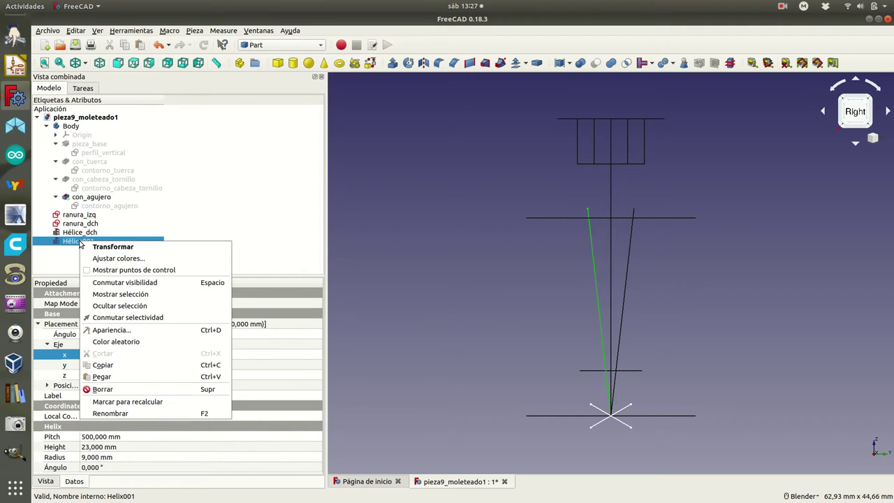
{"action": "left_click", "coordinate": [114, 413]}
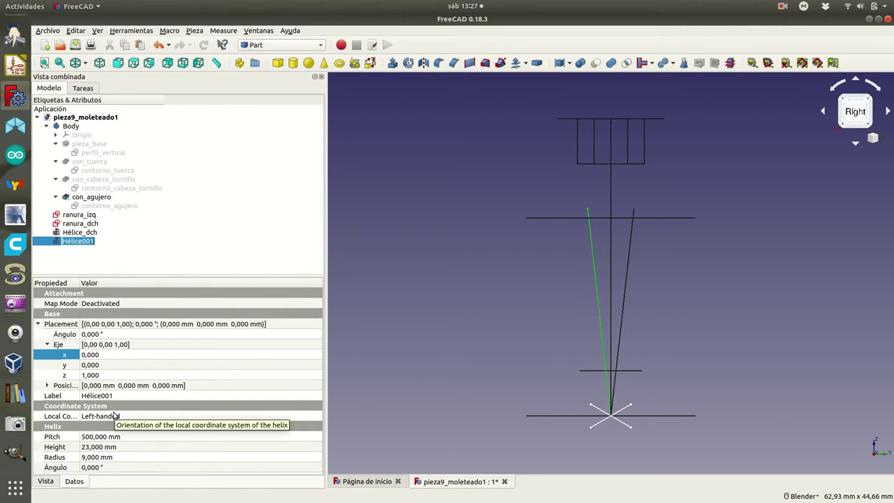
{"action": "key", "text": "End"}
{"action": "key", "text": "BackSpace"}
{"action": "key", "text": "BackSpace"}
{"action": "key", "text": "BackSpace"}
{"action": "type", "text": "izq"}
{"action": "key", "text": "Return"}
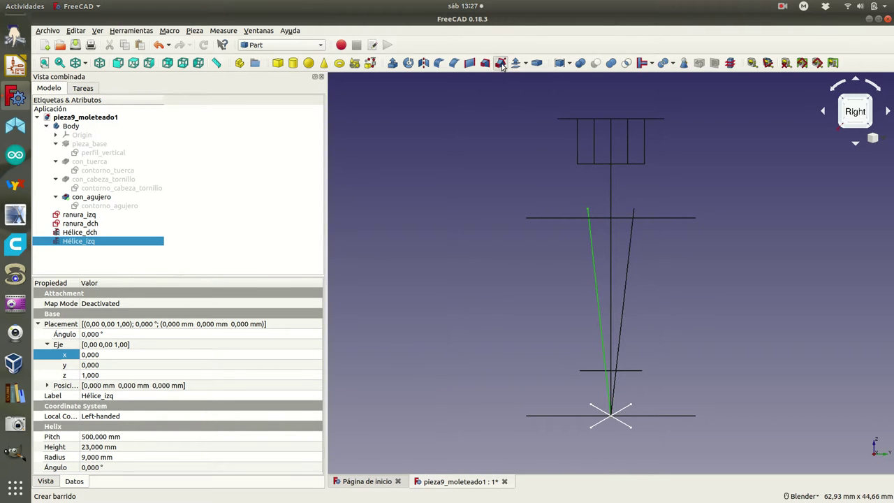
Attempt a Part Sweep of ranura_izq along Hélice_izq, dismissing the too-few-elements error
{"action": "left_click", "coordinate": [502, 64]}
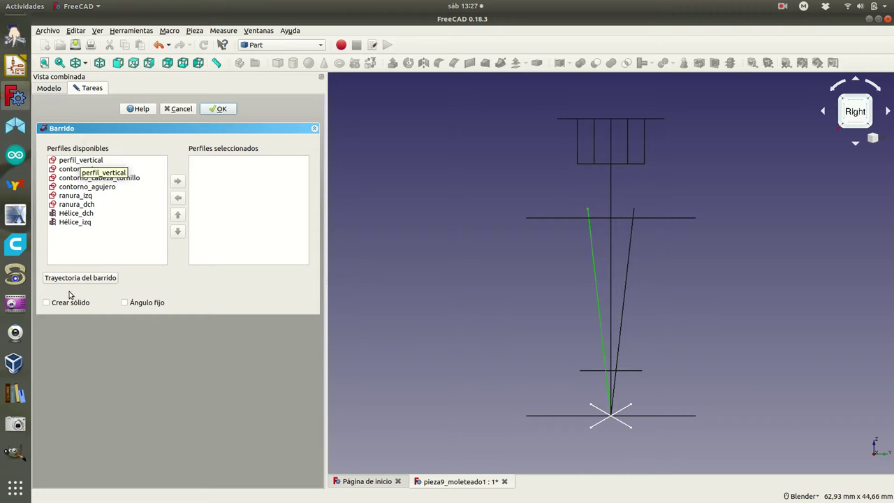
{"action": "left_click", "coordinate": [75, 198]}
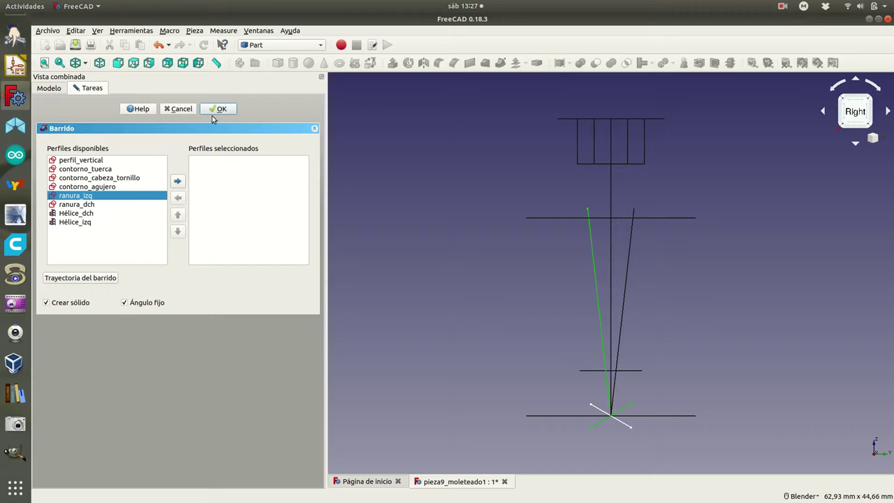
{"action": "left_click", "coordinate": [93, 279]}
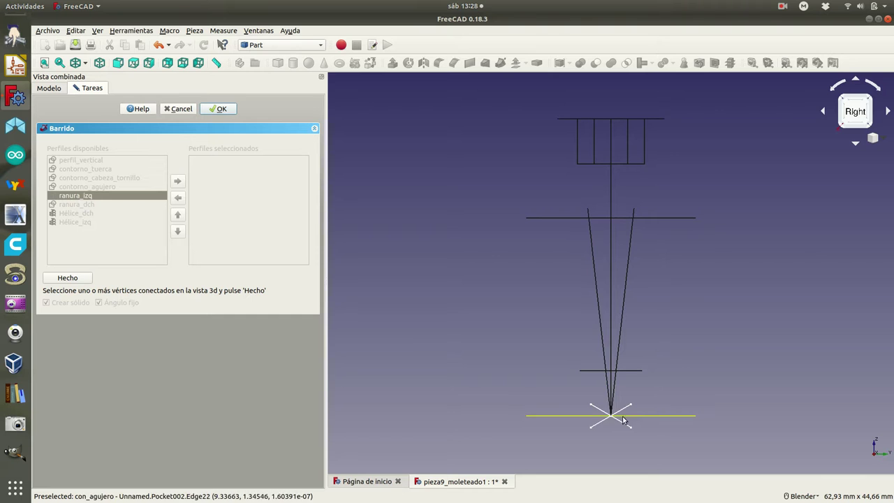
{"action": "left_click", "coordinate": [604, 336]}
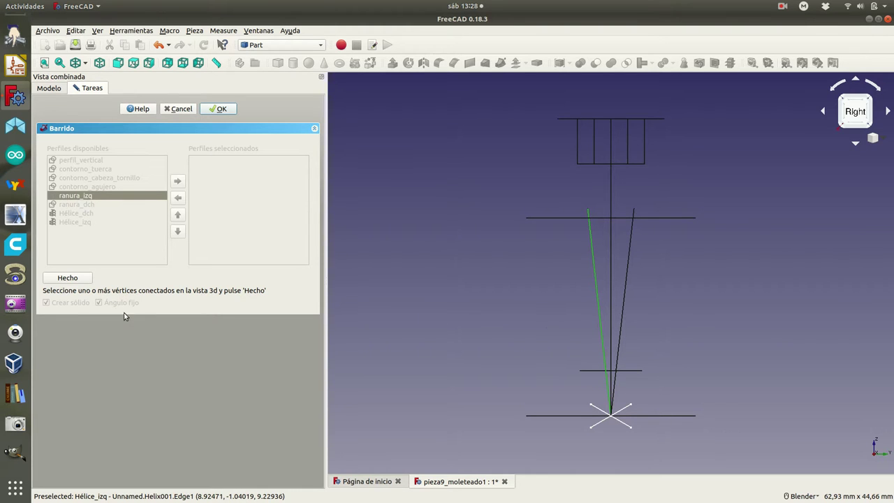
{"action": "left_click", "coordinate": [68, 279]}
{"action": "left_click", "coordinate": [219, 110]}
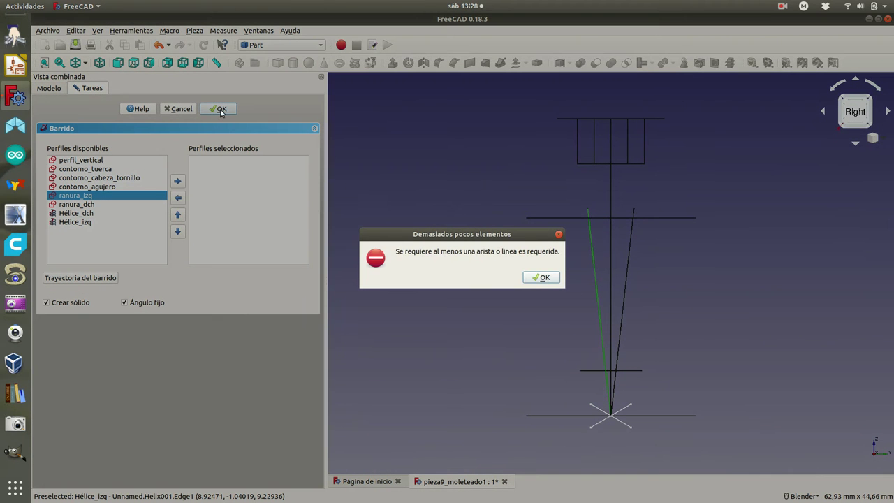
{"action": "left_click", "coordinate": [543, 279]}
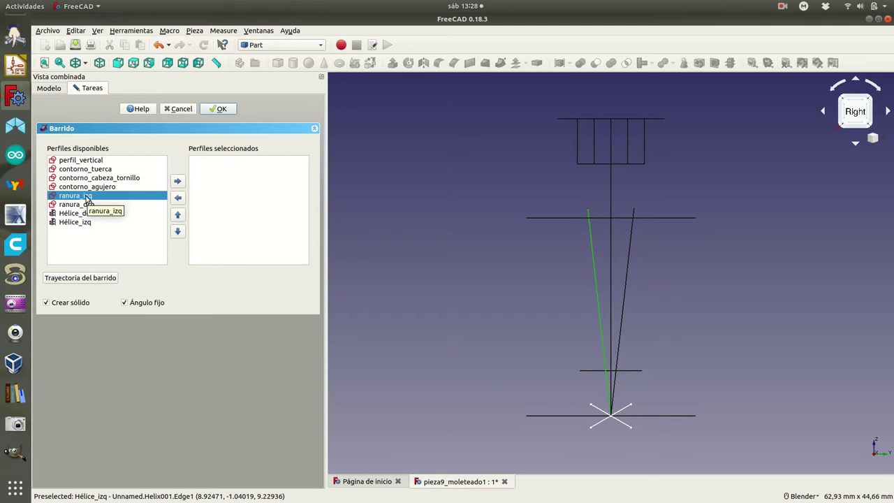
Add ranura_izq to the profiles, set the Hélice_izq edge as path, and create the sweep
{"action": "left_click", "coordinate": [178, 182]}
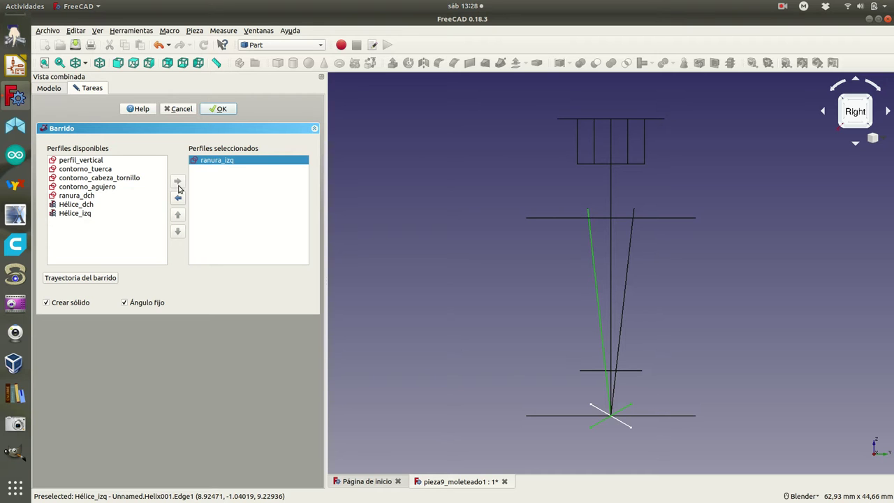
{"action": "left_click", "coordinate": [97, 279]}
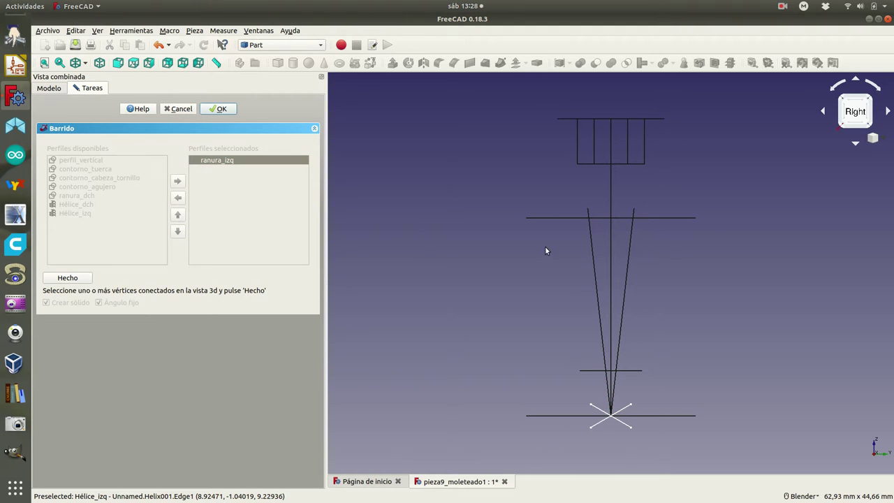
{"action": "left_click", "coordinate": [595, 279]}
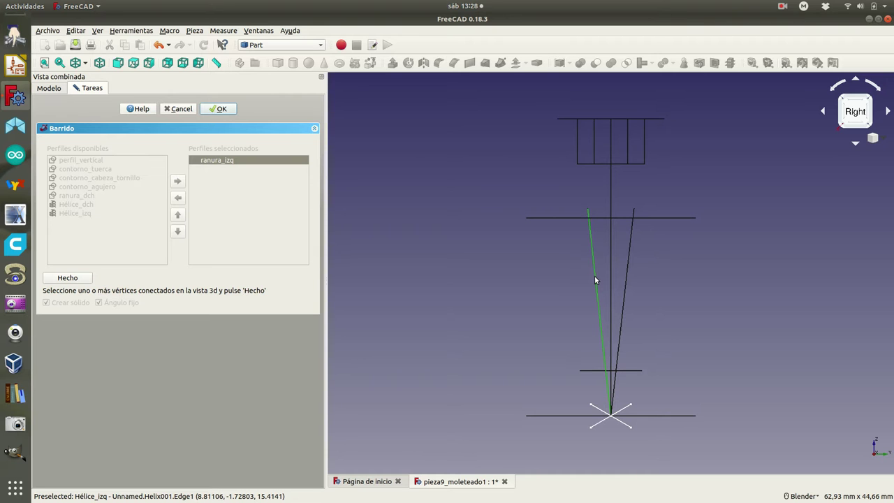
{"action": "left_click", "coordinate": [83, 282]}
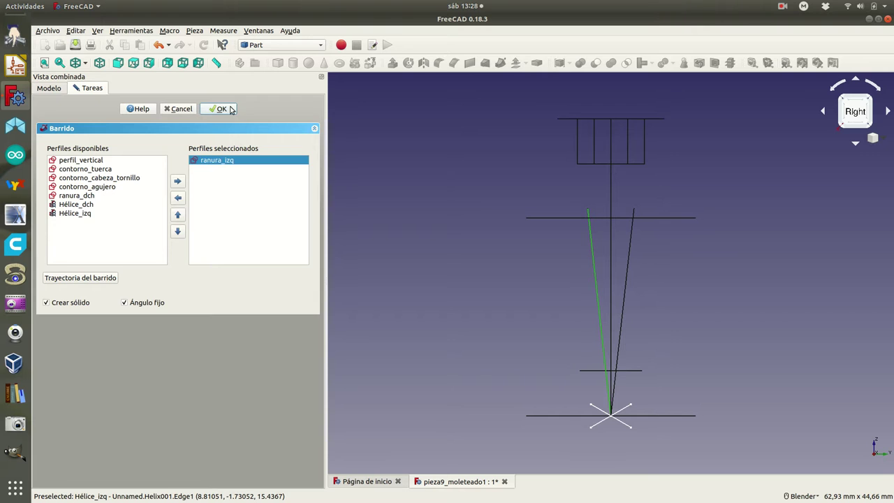
{"action": "left_click", "coordinate": [220, 109]}
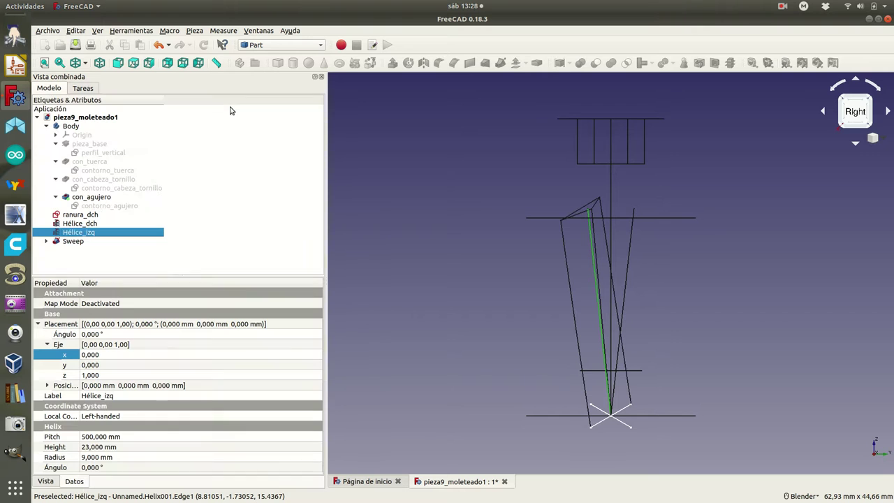
Select the Sweep and set the draw style to 'Como es' to see it shaded in the socket
{"action": "left_click", "coordinate": [77, 243]}
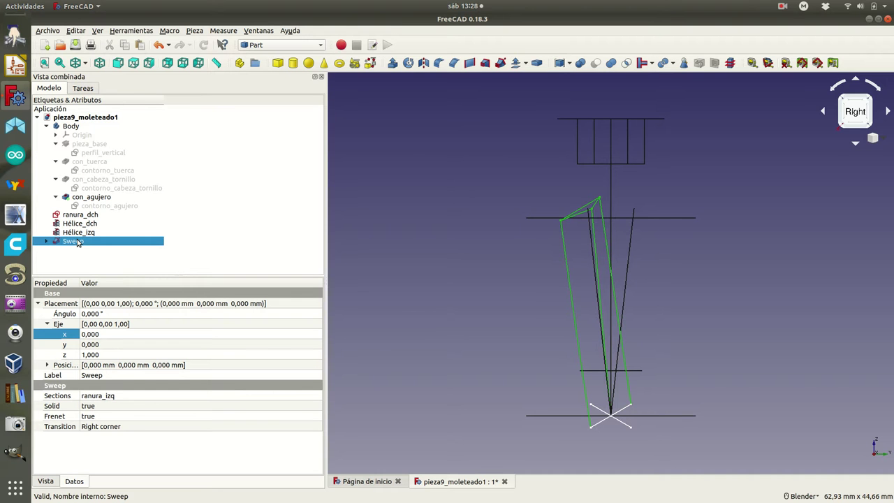
{"action": "left_click", "coordinate": [85, 63]}
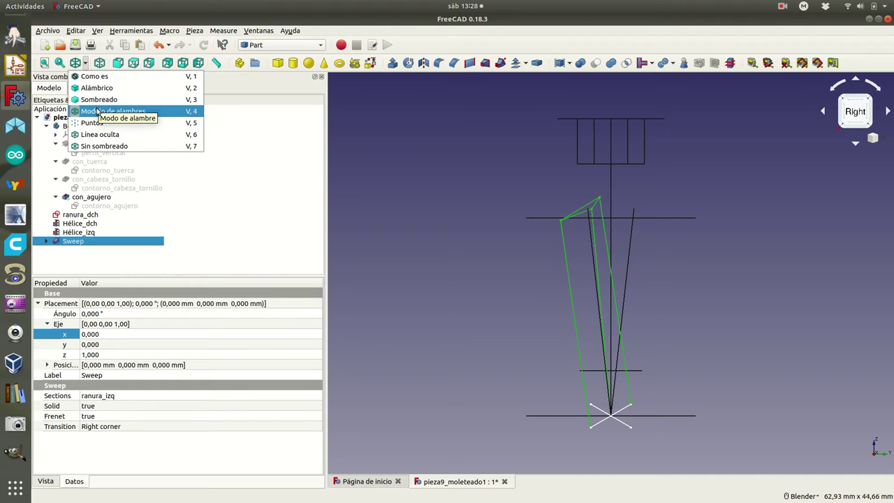
{"action": "left_click", "coordinate": [92, 77]}
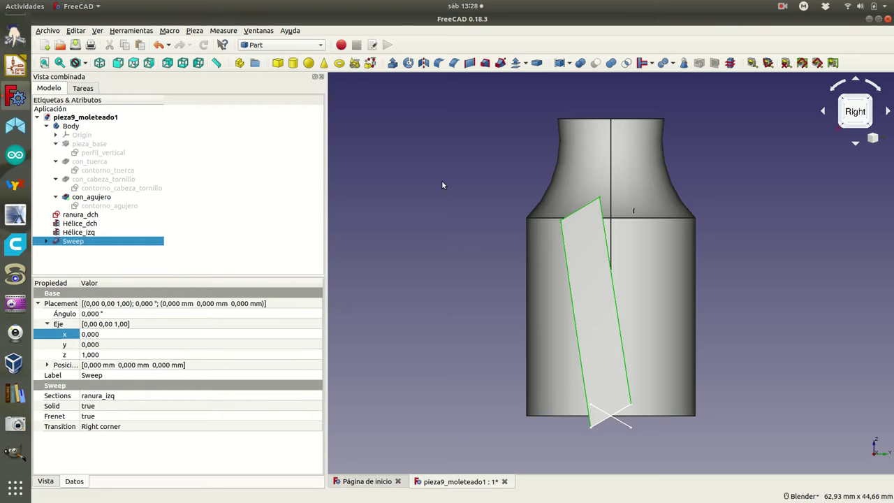
{"action": "mouse_move", "coordinate": [487, 161]}
{"action": "middle_mouse_down"}
{"action": "mouse_move", "coordinate": [546, 261]}
{"action": "mouse_move", "coordinate": [515, 234]}
{"action": "mouse_move", "coordinate": [439, 256]}
{"action": "mouse_move", "coordinate": [489, 225]}
{"action": "mouse_move", "coordinate": [515, 194]}
{"action": "mouse_move", "coordinate": [536, 255]}
{"action": "mouse_move", "coordinate": [453, 183]}
{"action": "mouse_move", "coordinate": [463, 180]}
{"action": "middle_mouse_up"}
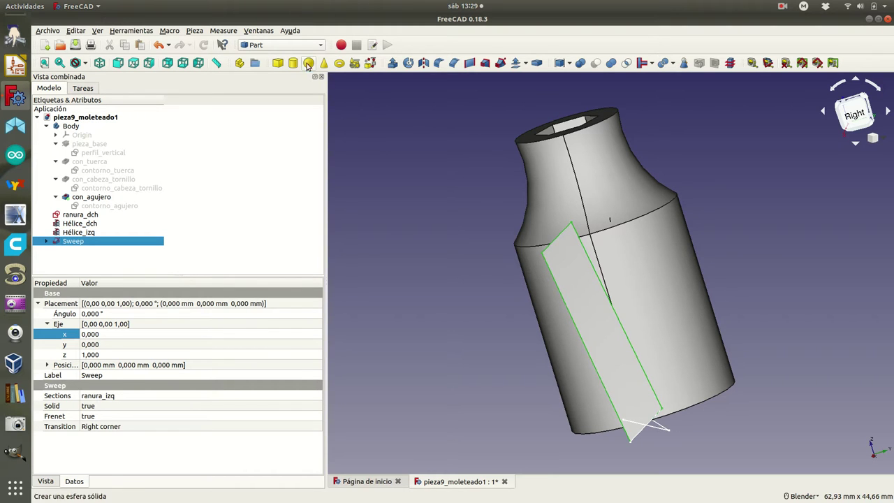
{"action": "left_click", "coordinate": [322, 47]}
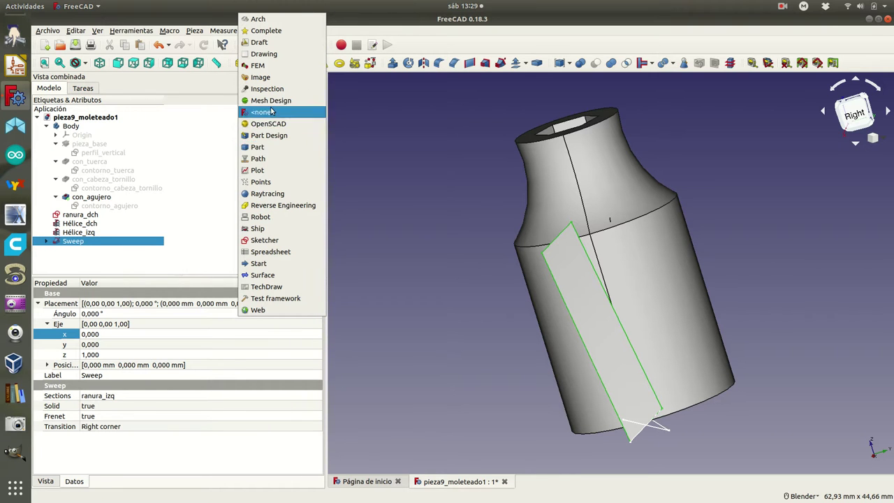
Create a Draft Array of the Sweep, set it to polar with 12 copies over 360°
{"action": "left_click", "coordinate": [266, 44]}
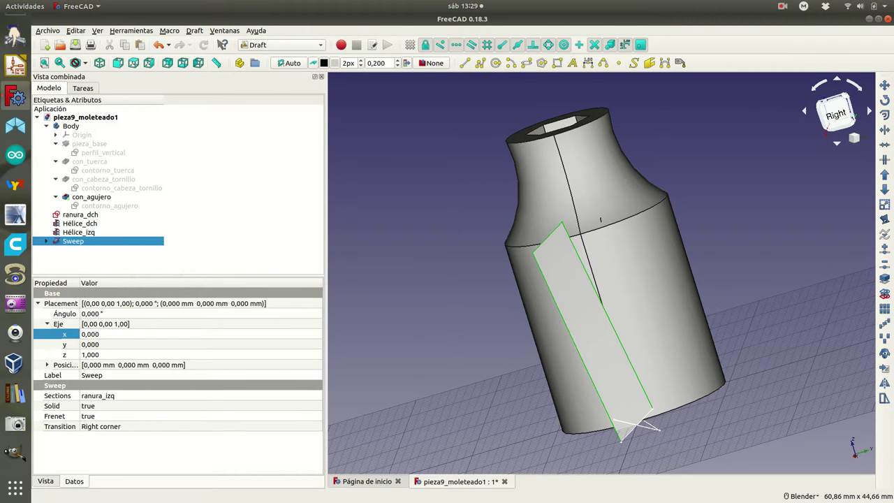
{"action": "left_click", "coordinate": [885, 310]}
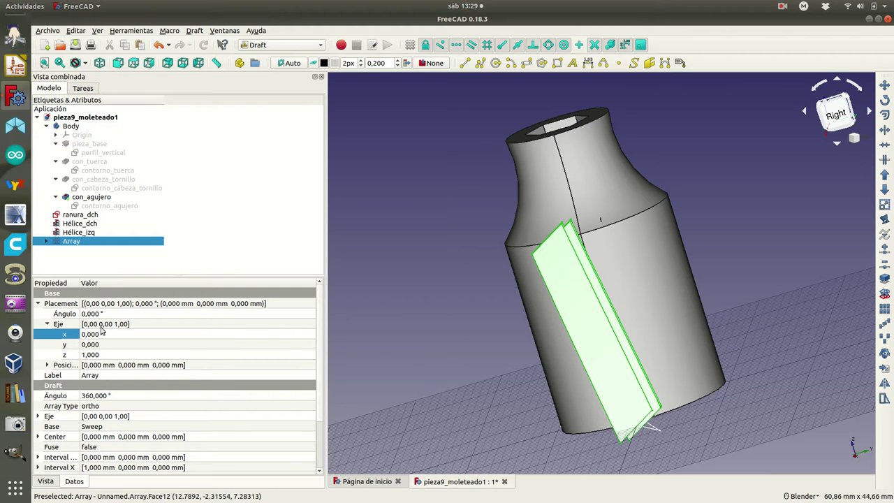
{"action": "left_click", "coordinate": [114, 406]}
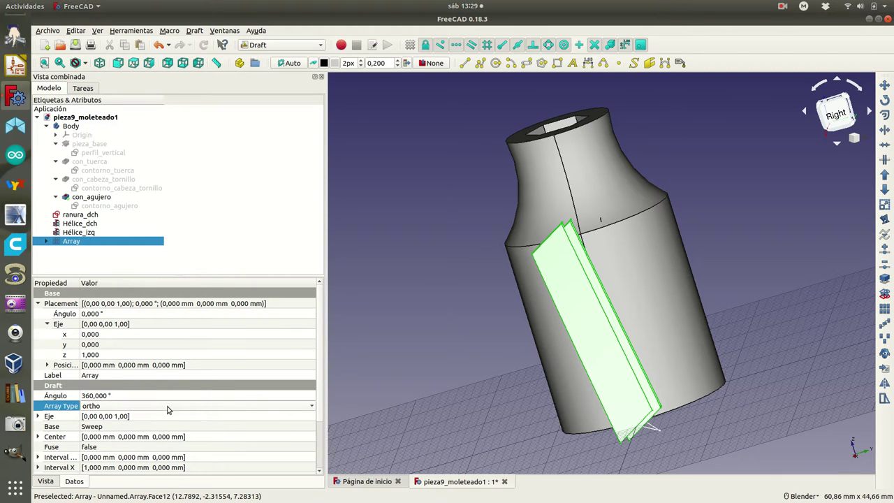
{"action": "left_click", "coordinate": [311, 406]}
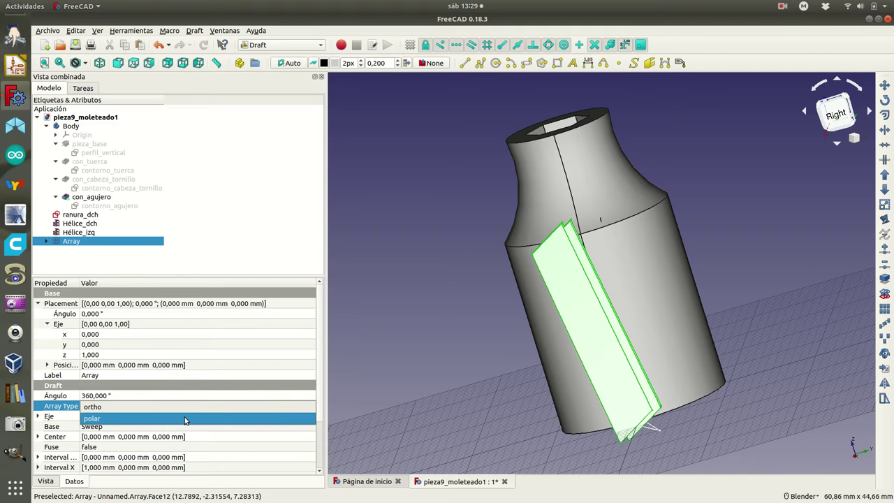
{"action": "left_click", "coordinate": [125, 422]}
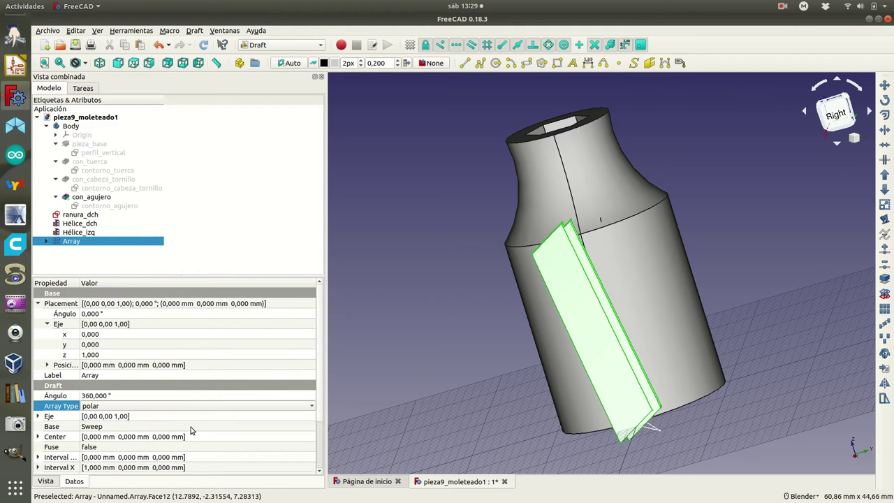
{"action": "left_click", "coordinate": [94, 437]}
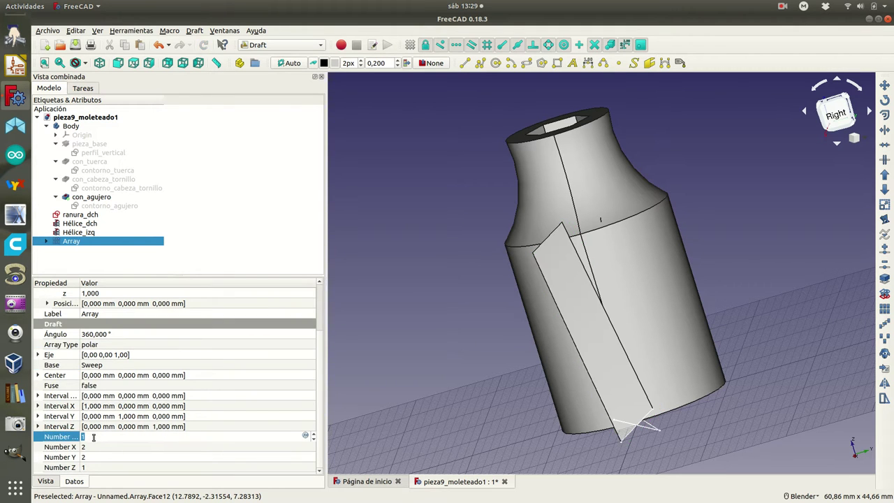
{"action": "type", "text": "6"}
{"action": "left_click", "coordinate": [140, 448]}
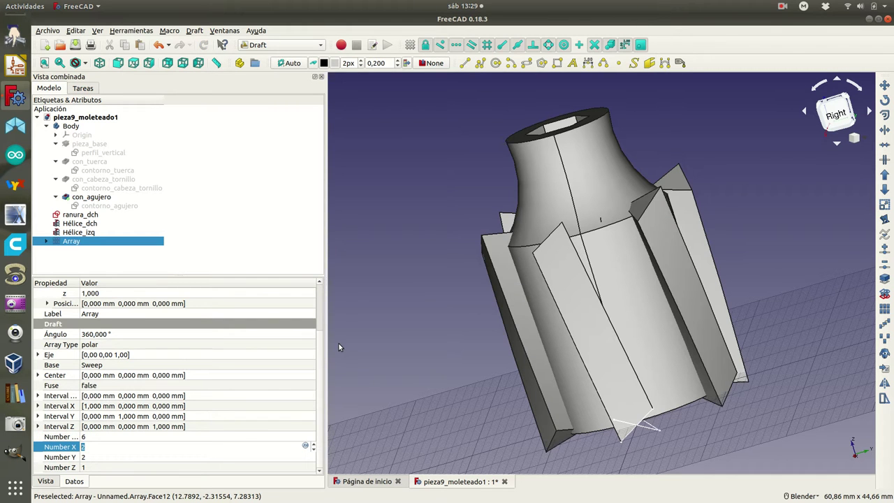
{"action": "left_click", "coordinate": [93, 436]}
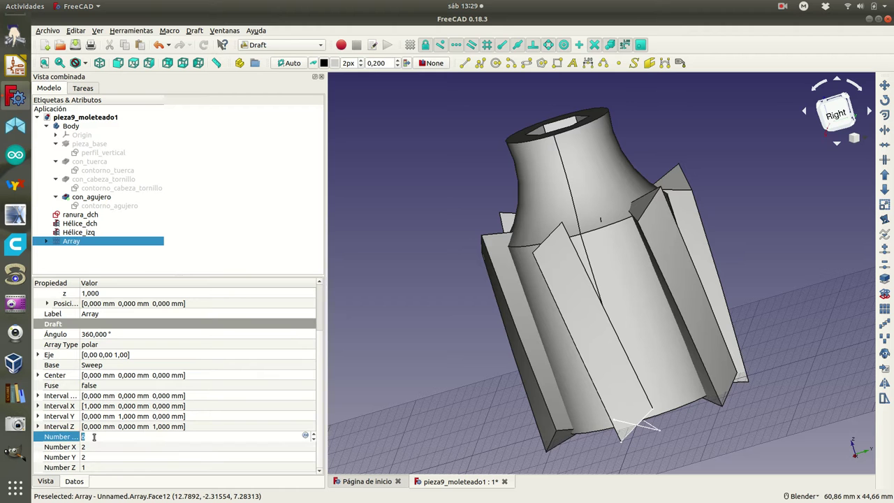
{"action": "type", "text": "12"}
{"action": "left_click", "coordinate": [147, 450]}
{"action": "mouse_move", "coordinate": [414, 197]}
{"action": "middle_mouse_down"}
{"action": "mouse_move", "coordinate": [525, 307]}
{"action": "mouse_move", "coordinate": [464, 308]}
{"action": "mouse_move", "coordinate": [524, 355]}
{"action": "mouse_move", "coordinate": [417, 173]}
{"action": "mouse_move", "coordinate": [434, 176]}
{"action": "middle_mouse_up"}
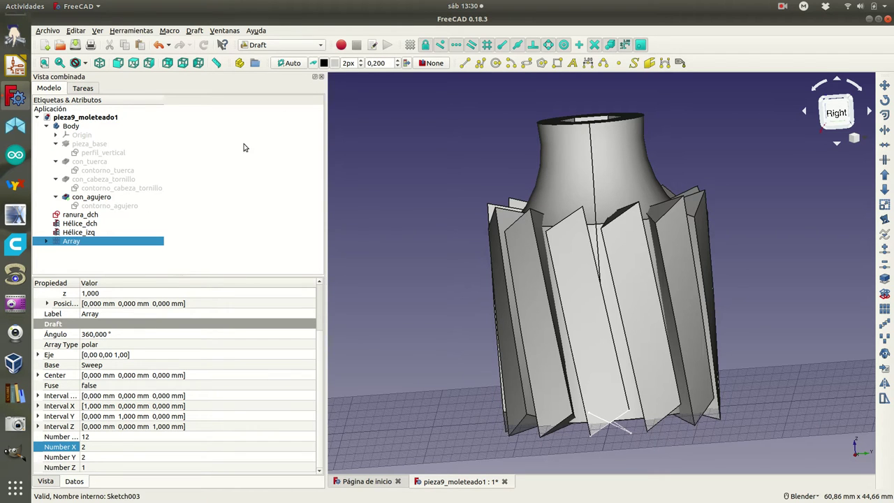
Use Part Cut to subtract the Array from con_agujero, carving twelve helical grooves
{"action": "left_click", "coordinate": [321, 45]}
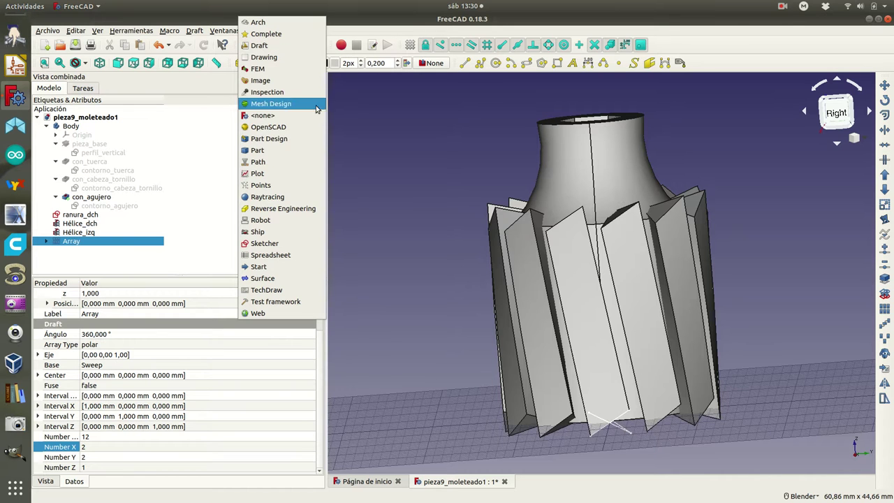
{"action": "left_click", "coordinate": [283, 151]}
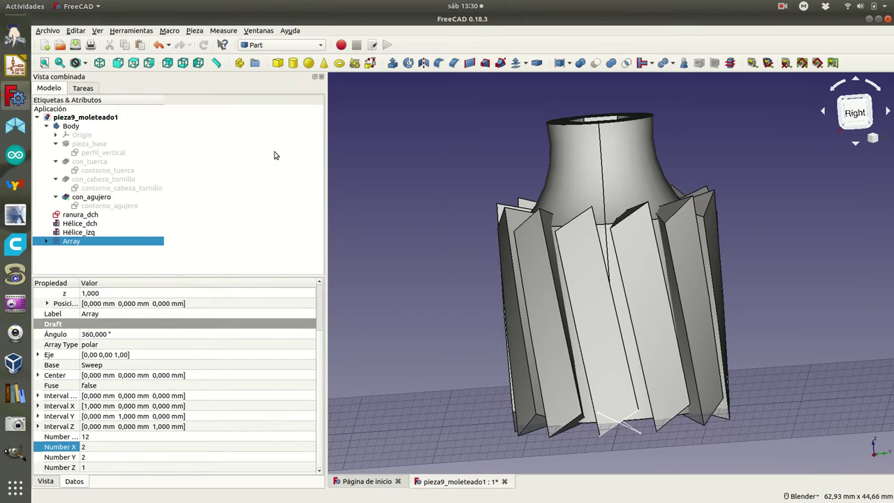
{"action": "left_click", "coordinate": [92, 198]}
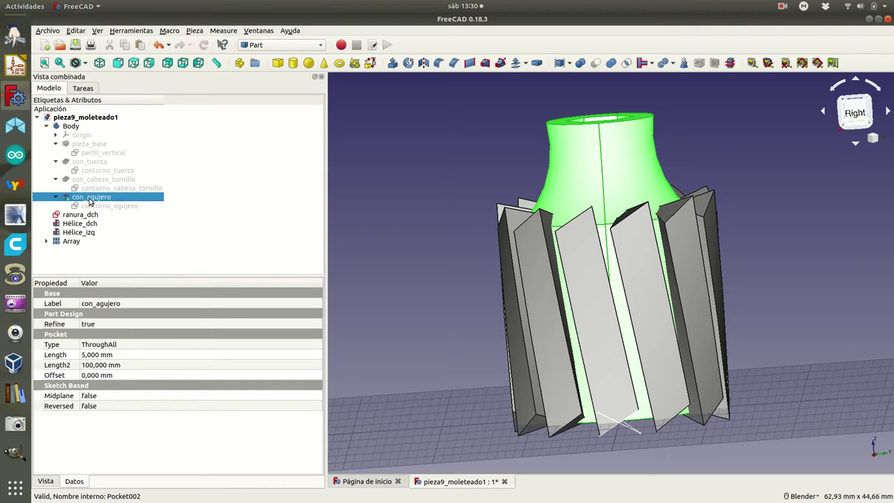
{"action": "left_click", "coordinate": [71, 241], "text": "ctrl"}
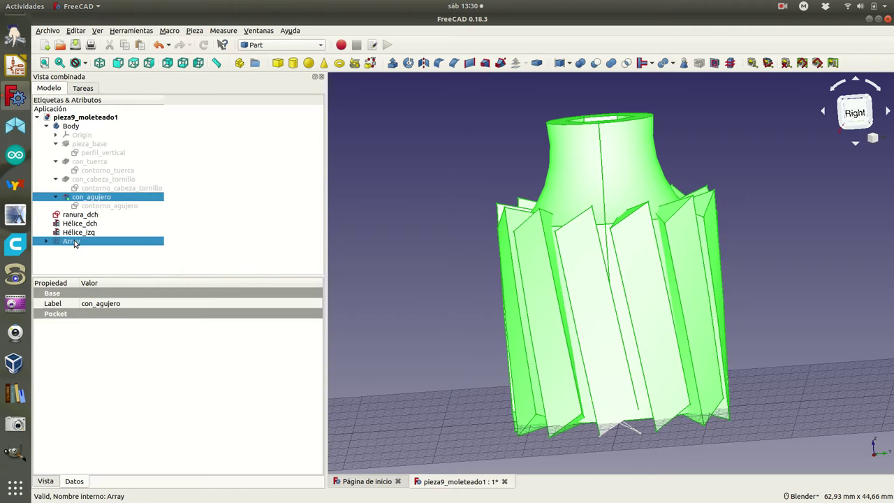
{"action": "left_click", "coordinate": [597, 64]}
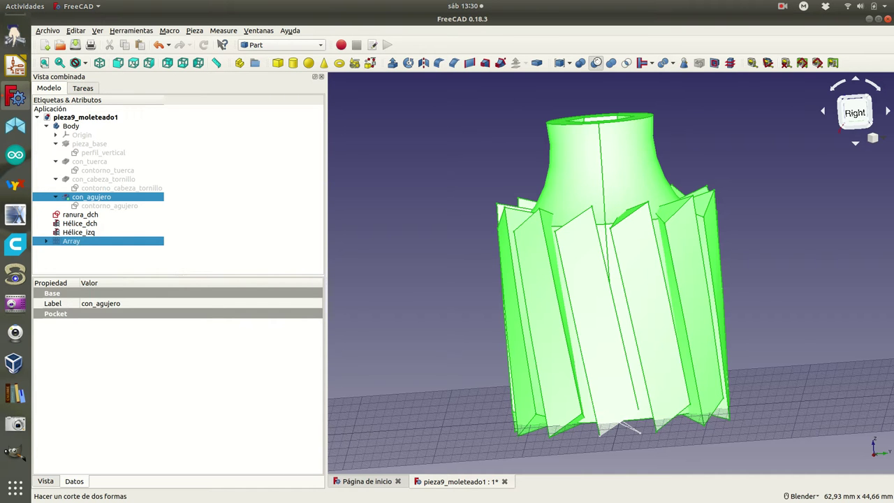
{"action": "mouse_move", "coordinate": [503, 208]}
{"action": "middle_mouse_down"}
{"action": "mouse_move", "coordinate": [531, 238]}
{"action": "mouse_move", "coordinate": [605, 273]}
{"action": "mouse_move", "coordinate": [578, 257]}
{"action": "mouse_move", "coordinate": [570, 192]}
{"action": "mouse_move", "coordinate": [551, 210]}
{"action": "middle_mouse_up"}
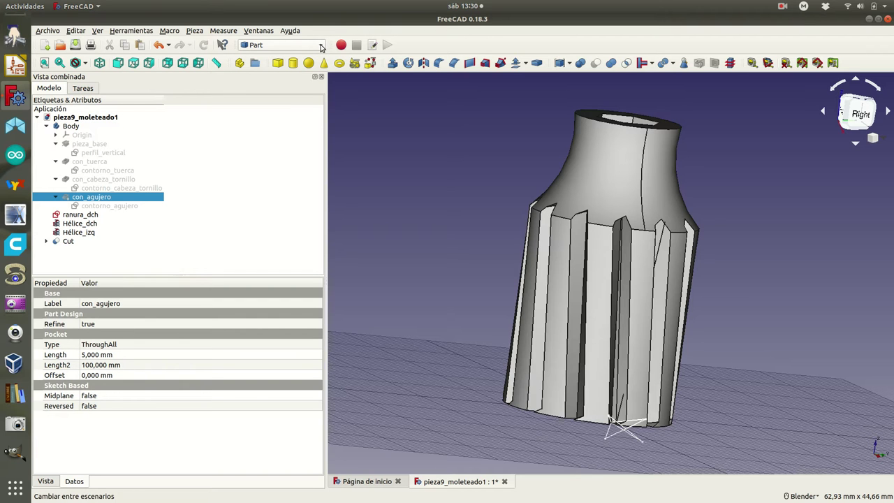
Start a new Part Sweep with the ranura_dch sketch as its profile
{"action": "left_click", "coordinate": [500, 63]}
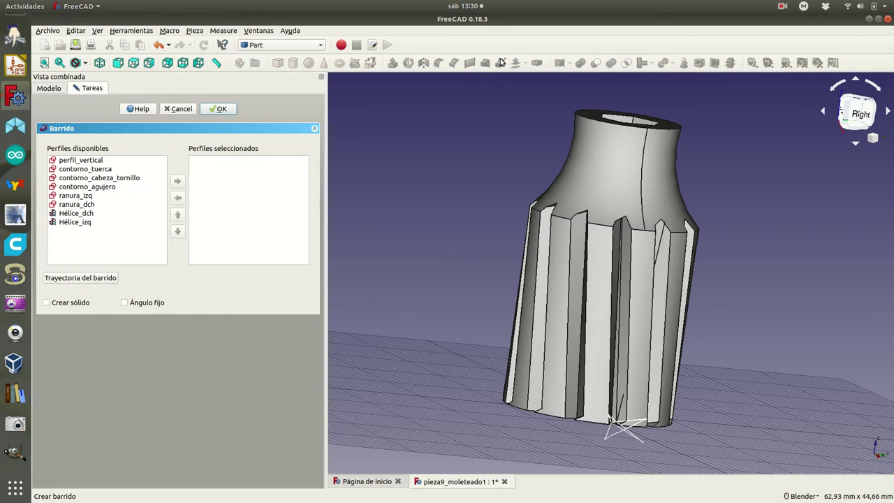
{"action": "left_click", "coordinate": [78, 206]}
{"action": "left_click", "coordinate": [178, 184]}
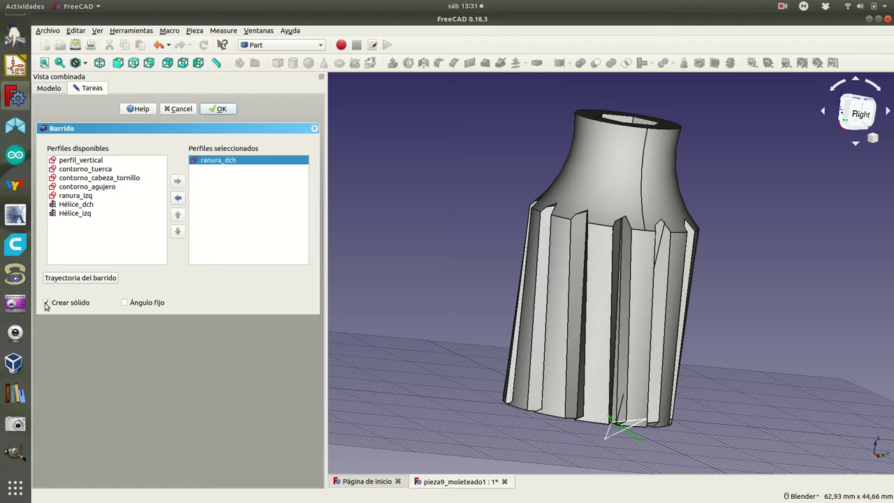
{"action": "left_click", "coordinate": [82, 278]}
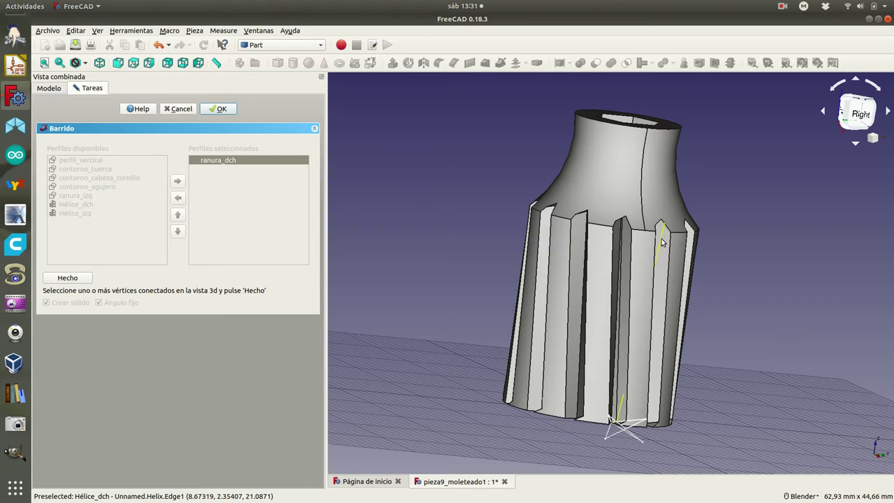
Set the Hélice_dch helix edge as the sweep path and create Sweep001
{"action": "left_click", "coordinate": [86, 64]}
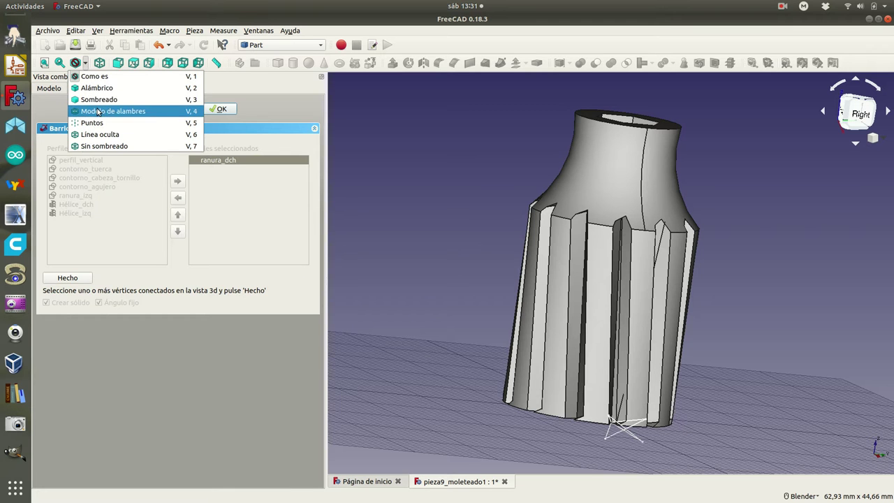
{"action": "left_click", "coordinate": [97, 109]}
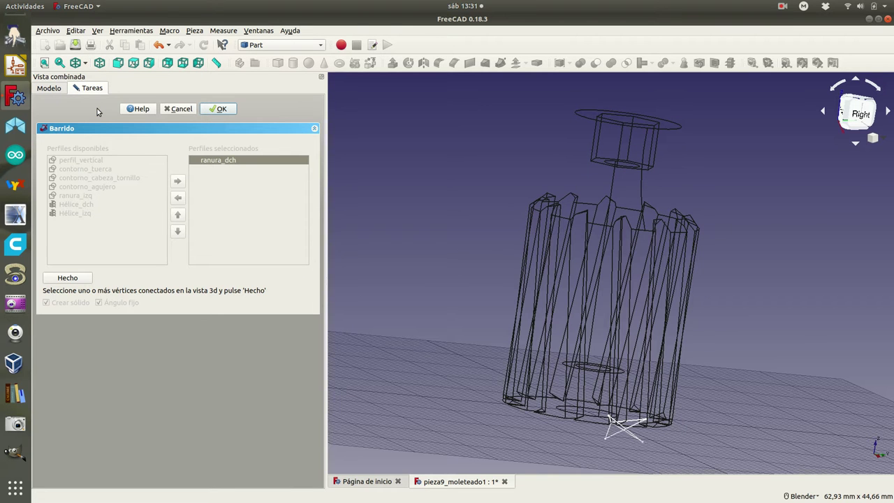
{"action": "left_click", "coordinate": [86, 64]}
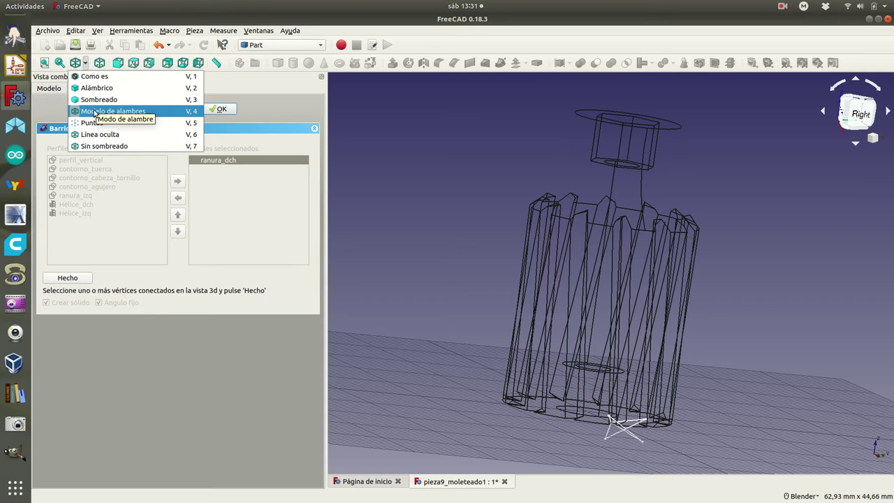
{"action": "left_click", "coordinate": [95, 113]}
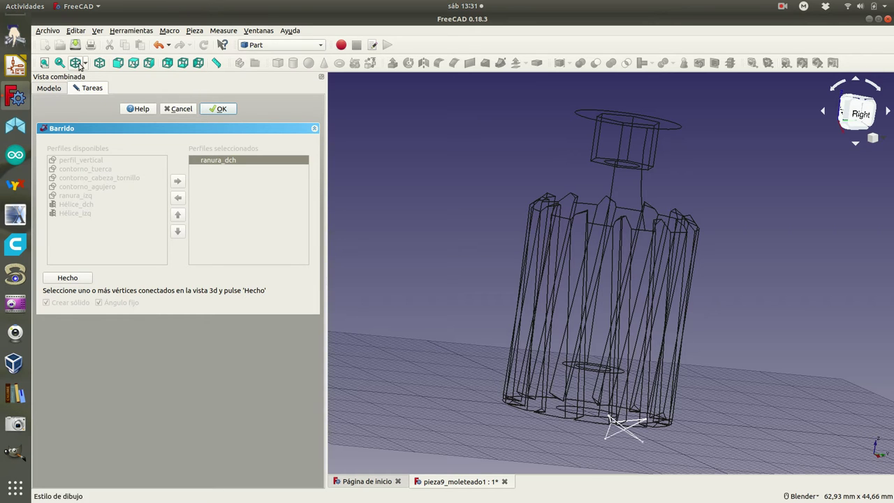
{"action": "left_click", "coordinate": [86, 64]}
{"action": "left_click", "coordinate": [88, 76]}
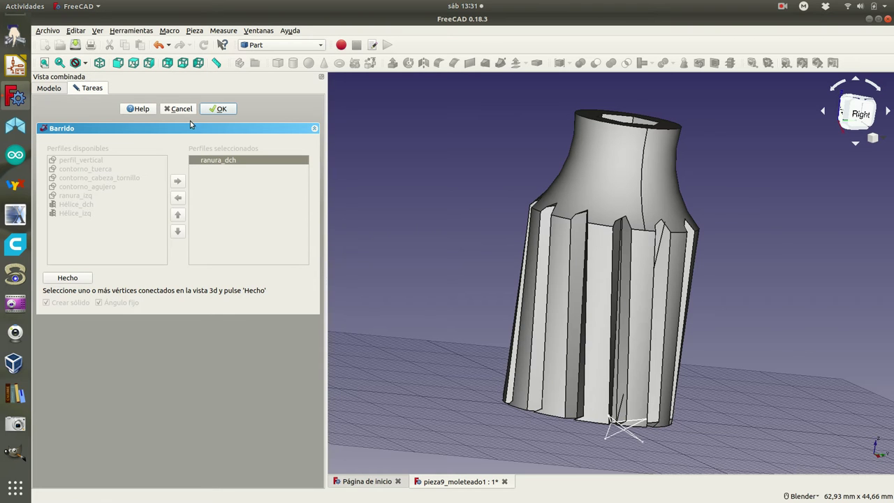
{"action": "left_click", "coordinate": [663, 239]}
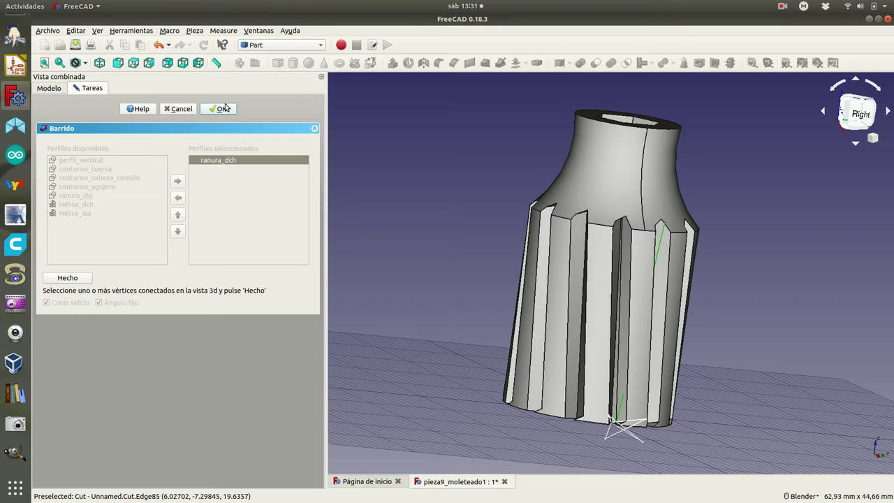
{"action": "left_click", "coordinate": [77, 278]}
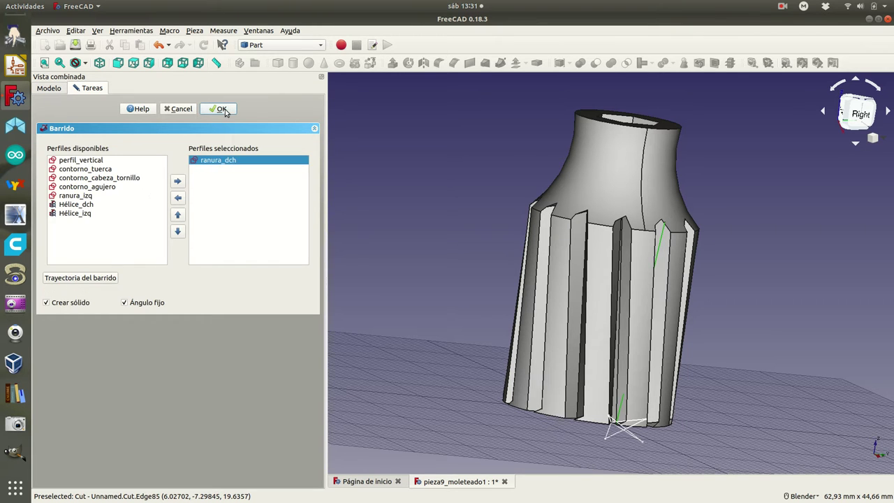
{"action": "left_click", "coordinate": [220, 109]}
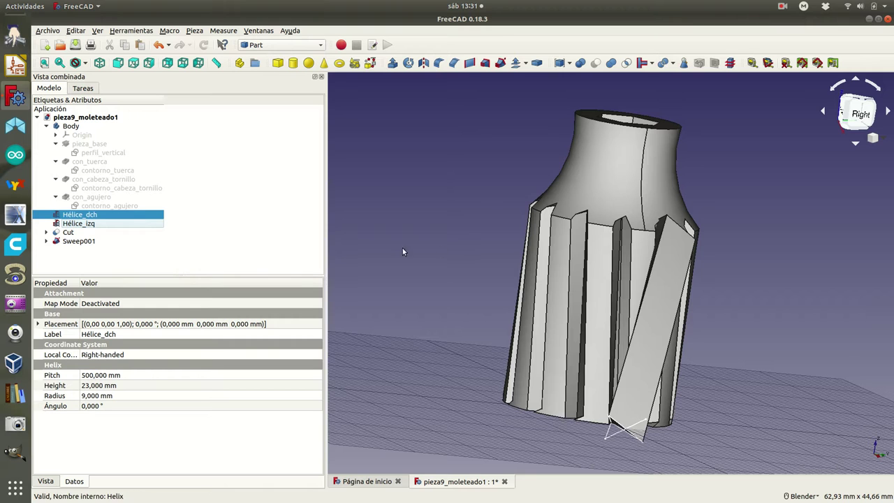
{"action": "left_click", "coordinate": [79, 241]}
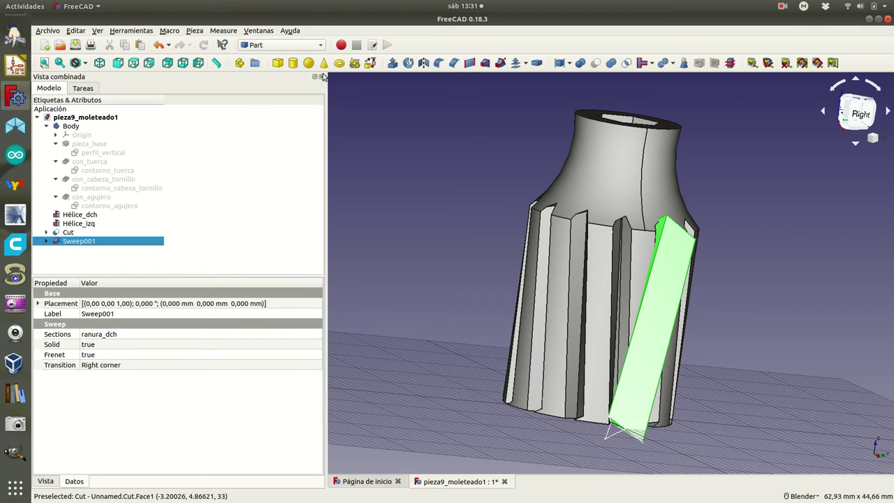
{"action": "left_click", "coordinate": [320, 45]}
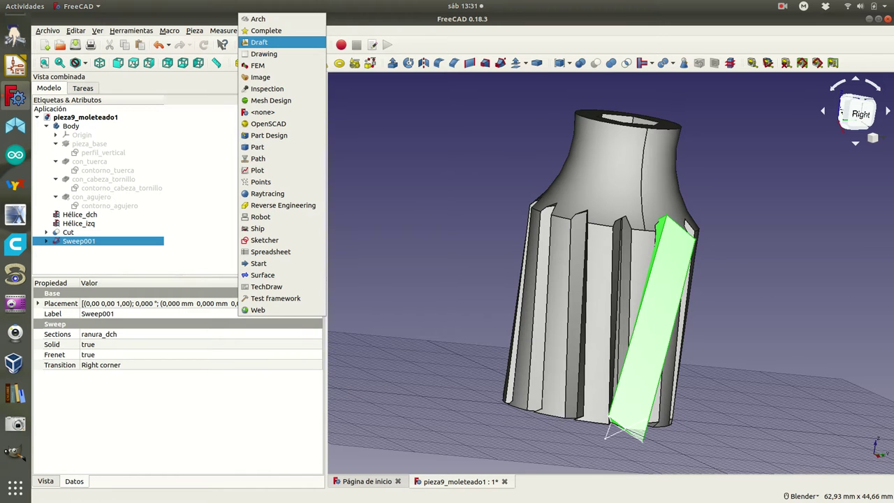
Create Array001, a polar Draft array of Sweep001 with 12 copies
{"action": "left_click", "coordinate": [259, 42]}
{"action": "left_click", "coordinate": [884, 310]}
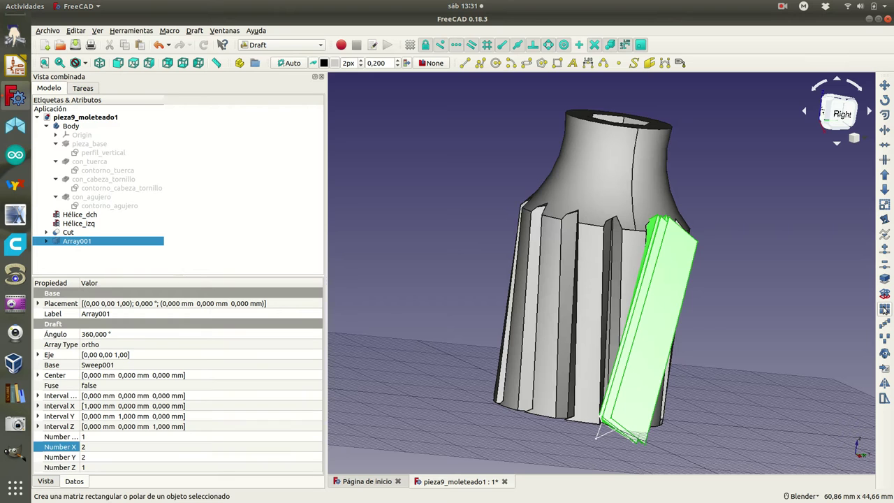
{"action": "left_click", "coordinate": [102, 349]}
{"action": "left_click", "coordinate": [105, 345]}
{"action": "left_click", "coordinate": [193, 362]}
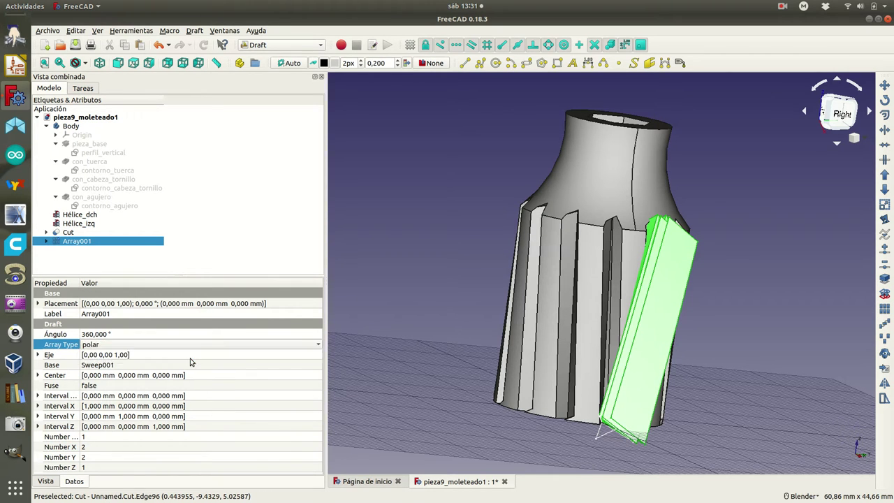
{"action": "left_click", "coordinate": [92, 438]}
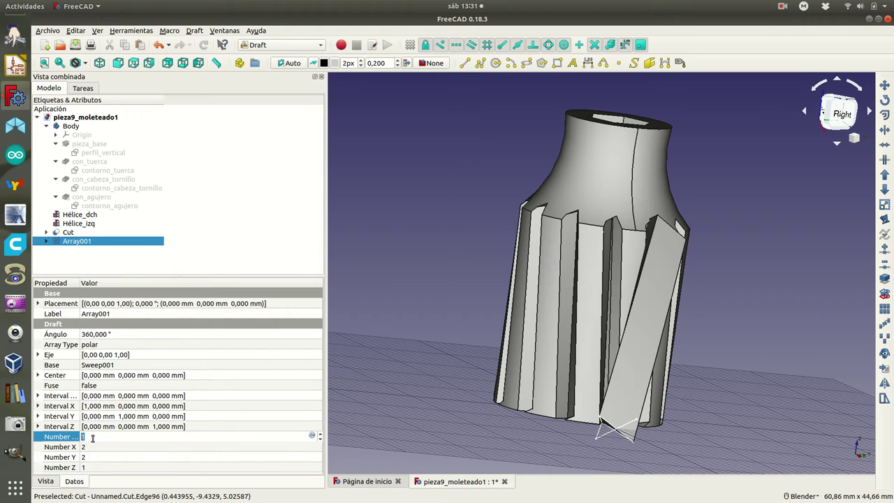
{"action": "type", "text": "2"}
{"action": "left_click", "coordinate": [93, 447]}
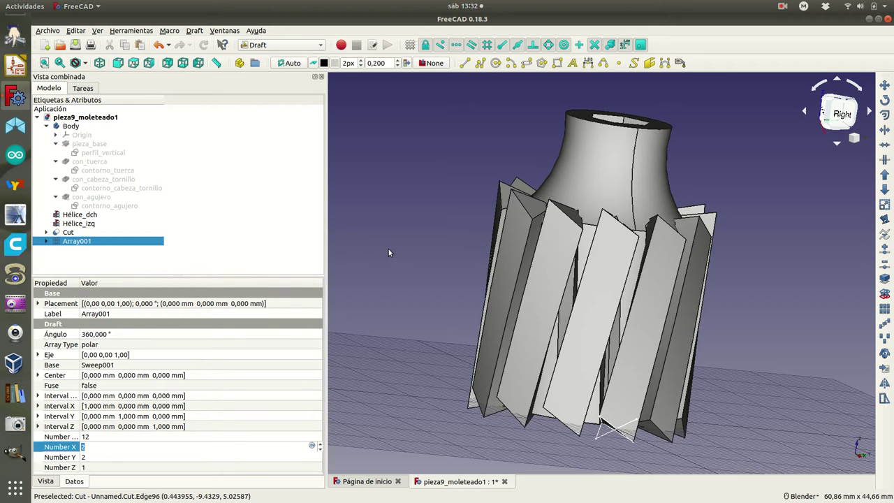
{"action": "middle_click_drag", "start_coordinate": [388, 253], "coordinate": [542, 377]}
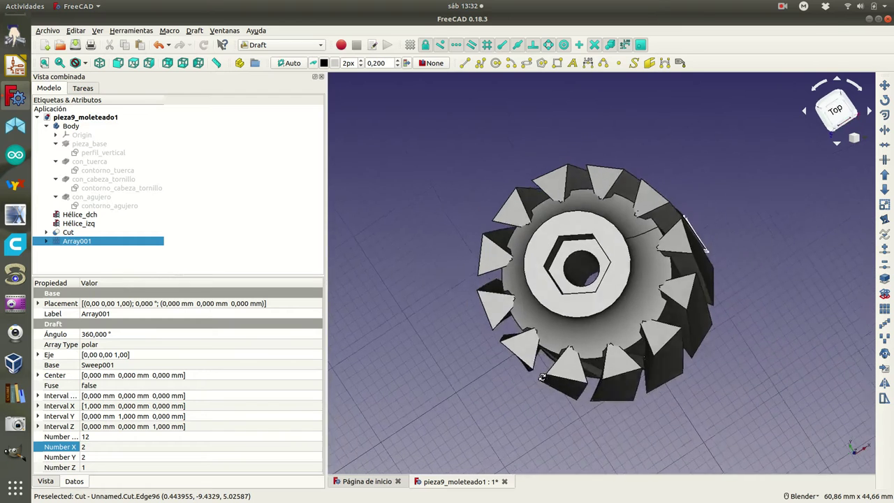
Subtract Array001 from Cut with a Part Boolean Cut, creating Cut001
{"action": "middle_click_drag", "start_coordinate": [542, 377], "coordinate": [397, 302]}
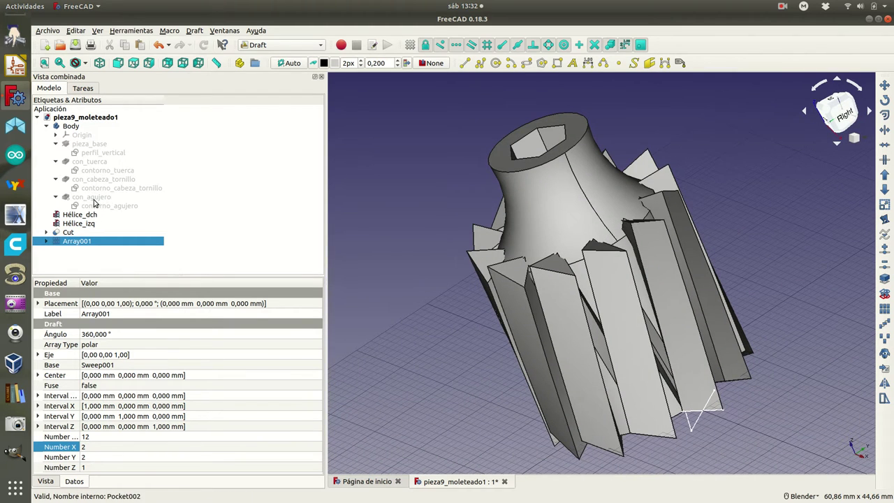
{"action": "left_click", "coordinate": [68, 233]}
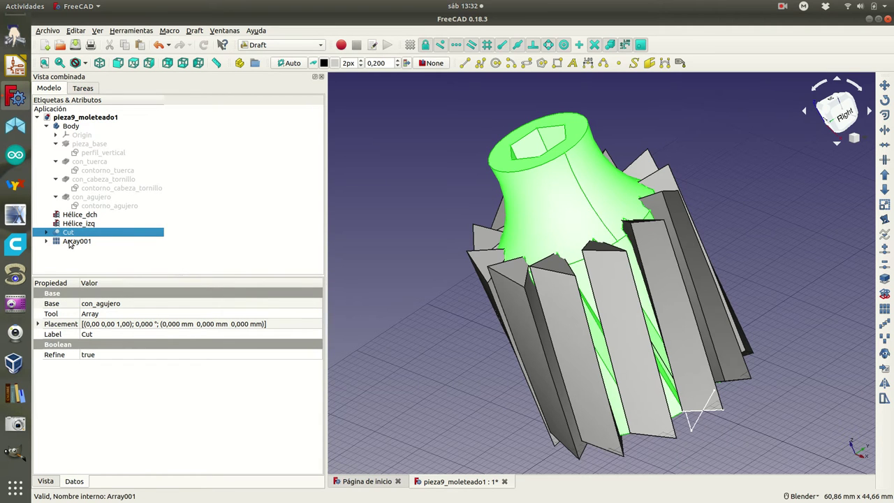
{"action": "left_click", "coordinate": [320, 46]}
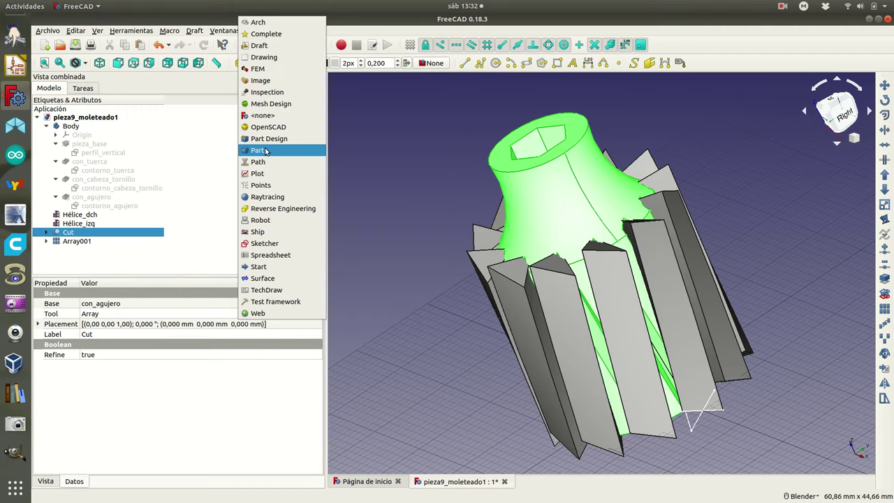
{"action": "left_click", "coordinate": [263, 153]}
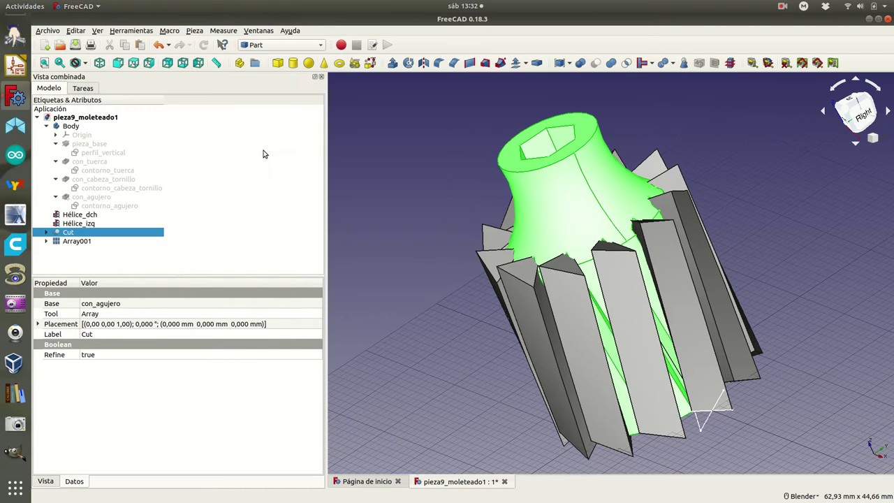
{"action": "left_click", "coordinate": [81, 242], "text": "ctrl"}
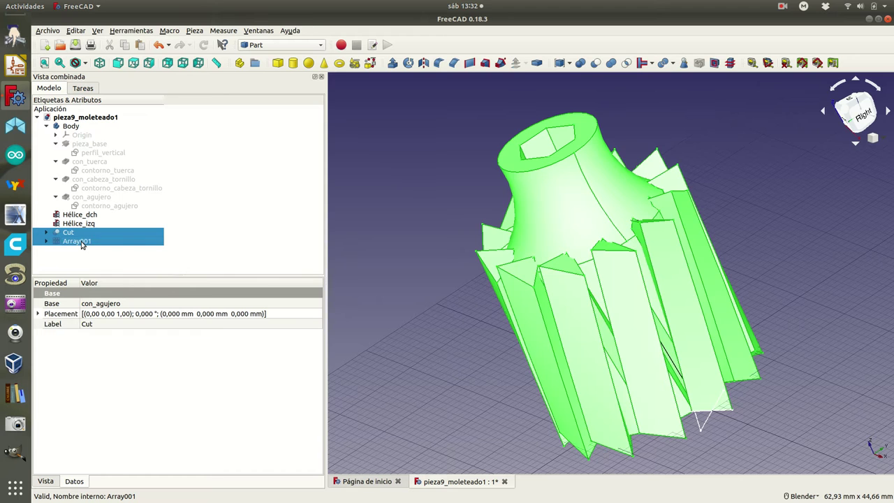
{"action": "left_click", "coordinate": [595, 63]}
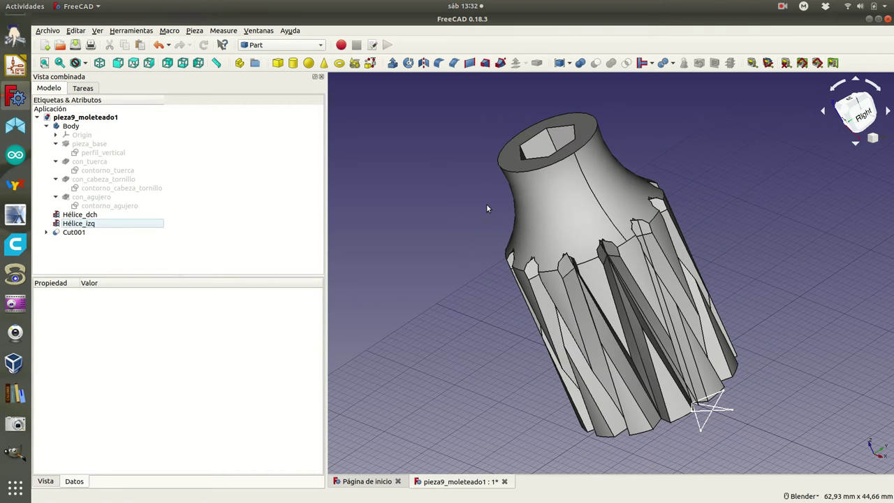
Expand Cut001, Array001, Sweep001 and Cut in the tree, then select the ranura_dch sketch
{"action": "left_click", "coordinate": [481, 240]}
{"action": "mouse_move", "coordinate": [481, 240]}
{"action": "middle_mouse_down"}
{"action": "mouse_move", "coordinate": [627, 246]}
{"action": "mouse_move", "coordinate": [760, 362]}
{"action": "mouse_move", "coordinate": [483, 300]}
{"action": "mouse_move", "coordinate": [598, 192]}
{"action": "mouse_move", "coordinate": [609, 298]}
{"action": "mouse_move", "coordinate": [661, 314]}
{"action": "mouse_move", "coordinate": [643, 192]}
{"action": "mouse_move", "coordinate": [556, 232]}
{"action": "mouse_move", "coordinate": [568, 298]}
{"action": "mouse_move", "coordinate": [672, 328]}
{"action": "mouse_move", "coordinate": [705, 207]}
{"action": "mouse_move", "coordinate": [536, 229]}
{"action": "mouse_move", "coordinate": [500, 213]}
{"action": "mouse_move", "coordinate": [485, 191]}
{"action": "mouse_move", "coordinate": [477, 198]}
{"action": "mouse_move", "coordinate": [581, 247]}
{"action": "mouse_move", "coordinate": [518, 219]}
{"action": "middle_mouse_up"}
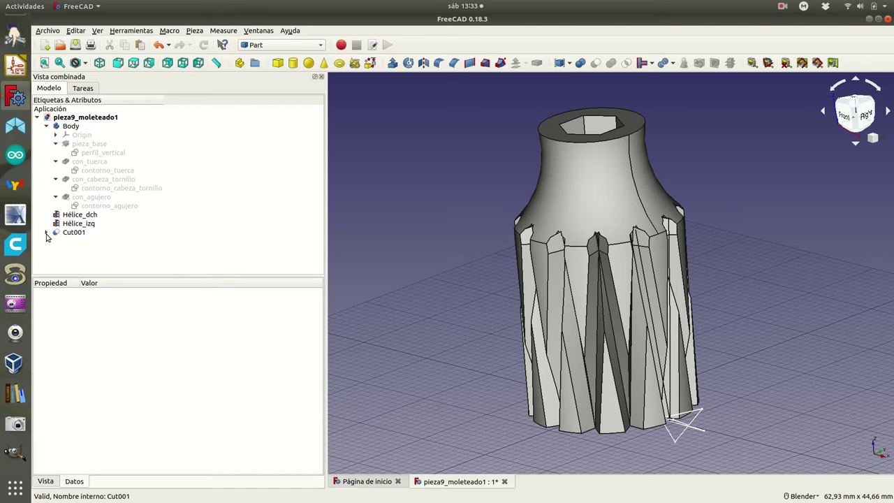
{"action": "left_click", "coordinate": [46, 233]}
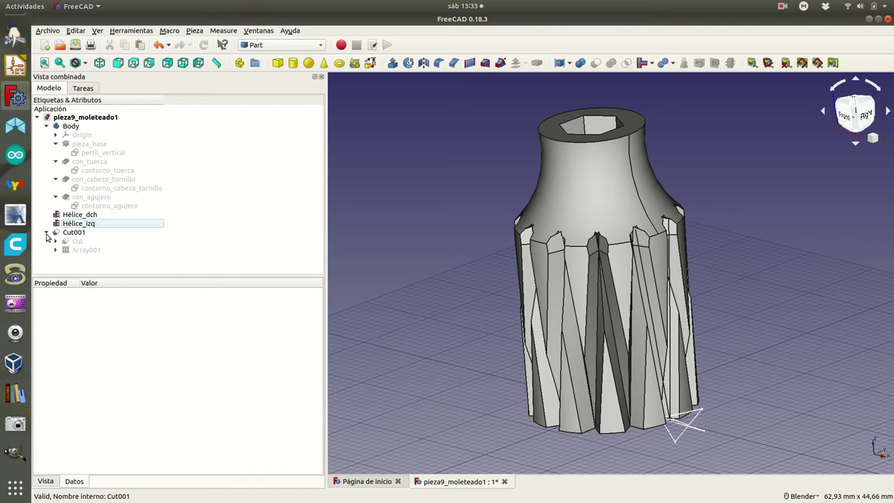
{"action": "left_click", "coordinate": [56, 251]}
{"action": "left_click", "coordinate": [66, 260]}
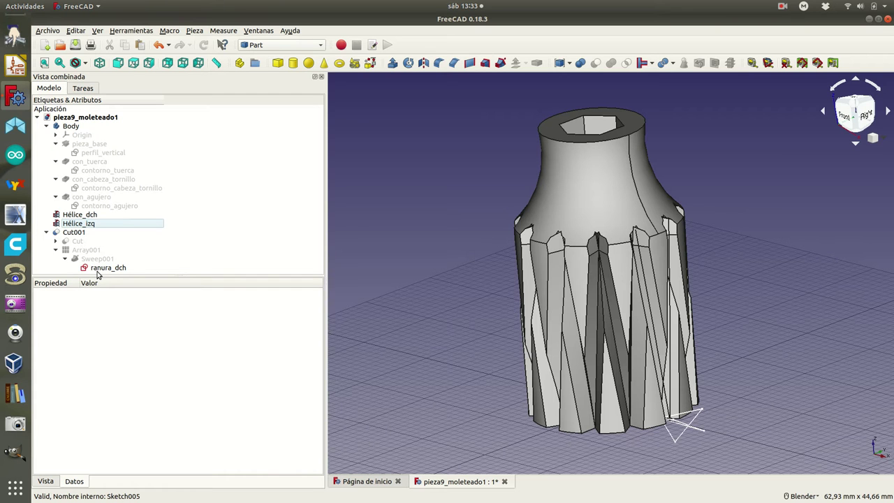
{"action": "left_click", "coordinate": [56, 241]}
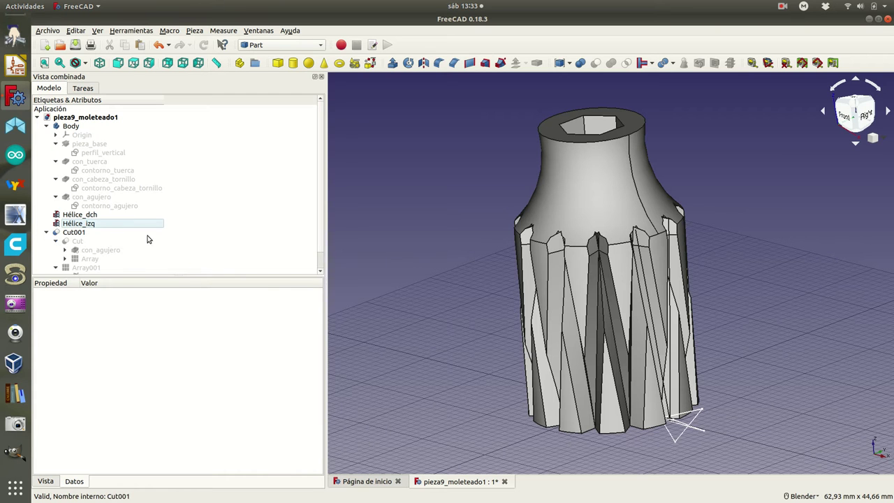
{"action": "scroll", "coordinate": [105, 244], "scroll_direction": "down", "scroll_amount": 1}
{"action": "left_click", "coordinate": [100, 271]}
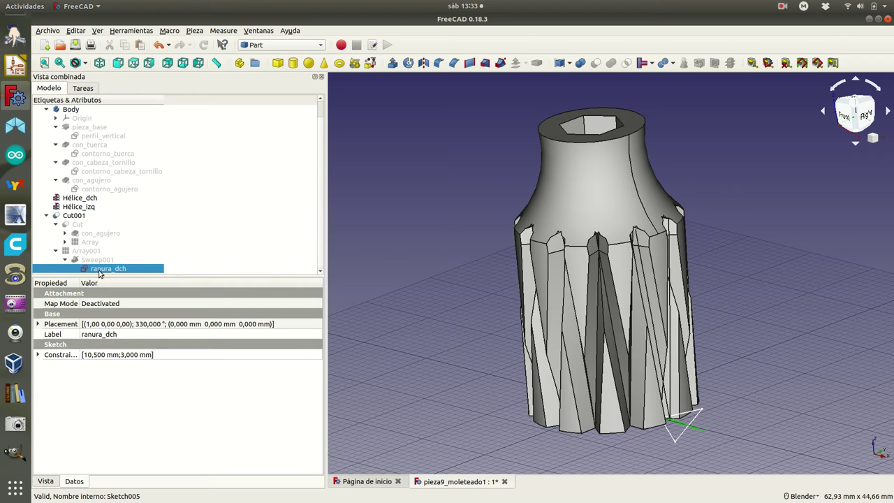
Change the ranura_dch sketch's 3 mm radius constraint to 2 mm and close the sketch
{"action": "double_click", "coordinate": [99, 271]}
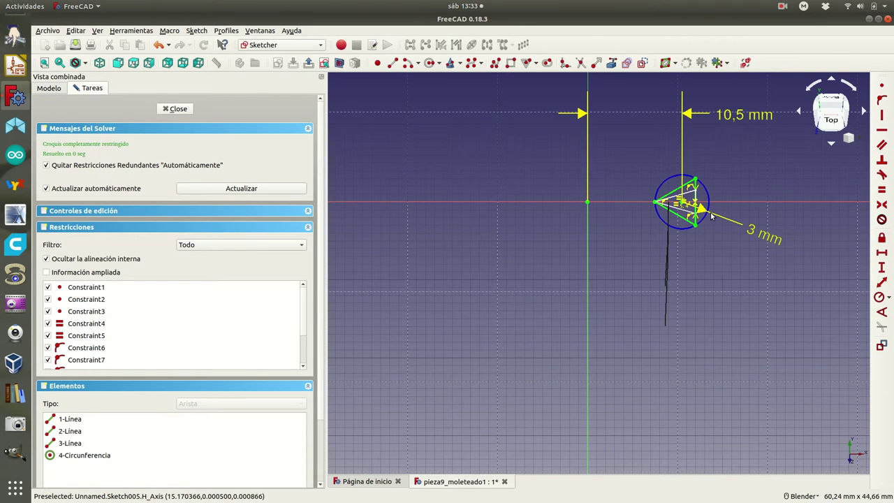
{"action": "double_click", "coordinate": [752, 231]}
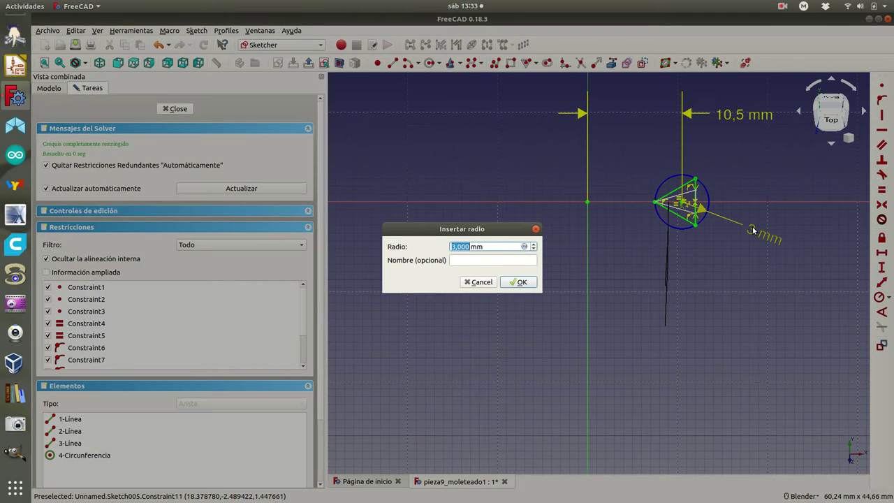
{"action": "type", "text": "2"}
{"action": "left_click", "coordinate": [526, 283]}
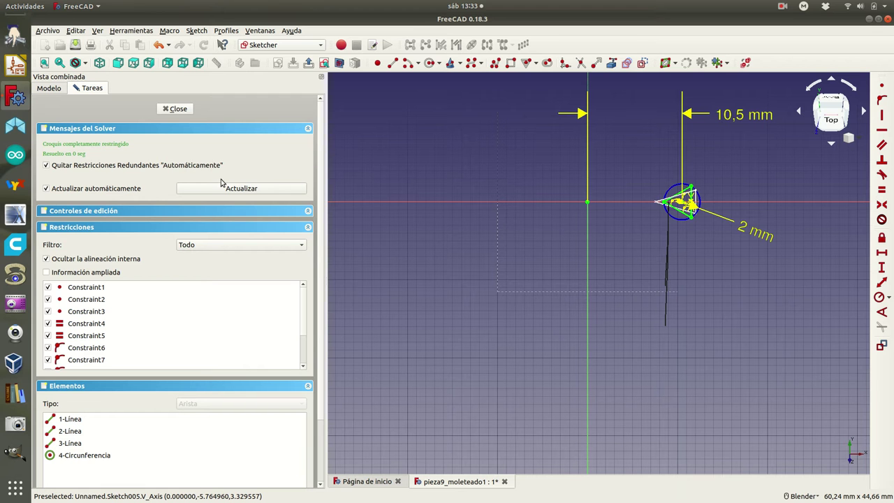
{"action": "left_click", "coordinate": [178, 110]}
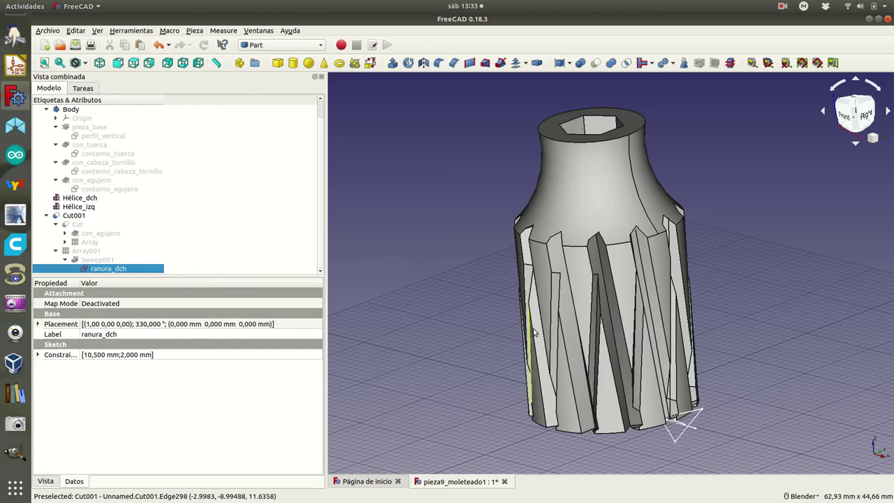
Open ranura_izq under Array > Sweep, set its radius to 2 mm, and close the sketch
{"action": "mouse_move", "coordinate": [561, 318]}
{"action": "middle_mouse_down"}
{"action": "mouse_move", "coordinate": [567, 358]}
{"action": "mouse_move", "coordinate": [609, 297]}
{"action": "middle_mouse_up"}
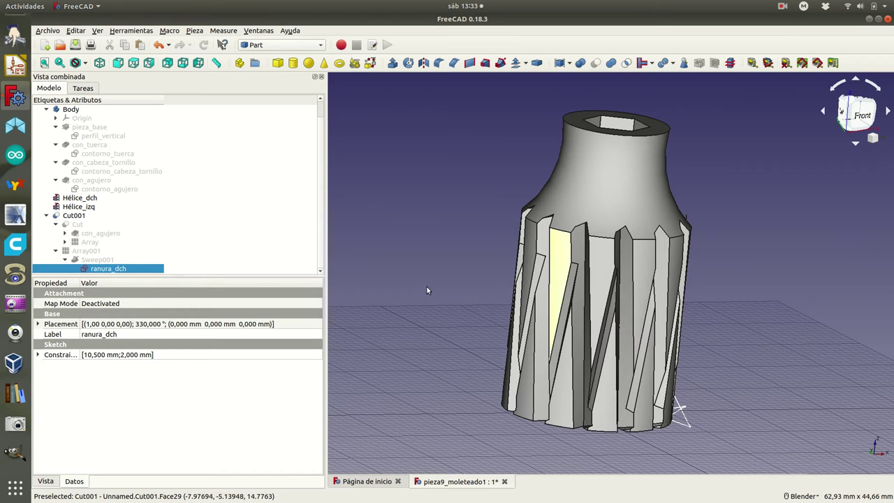
{"action": "left_click", "coordinate": [64, 241]}
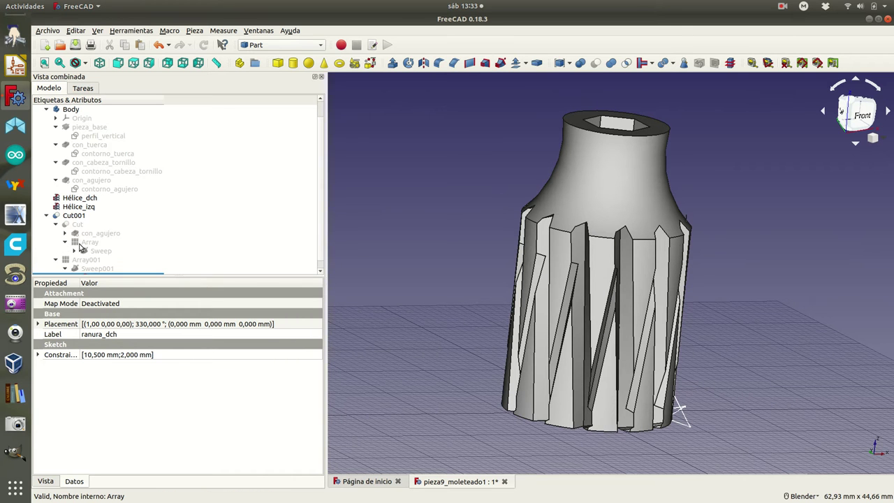
{"action": "left_click", "coordinate": [76, 253]}
{"action": "double_click", "coordinate": [121, 261]}
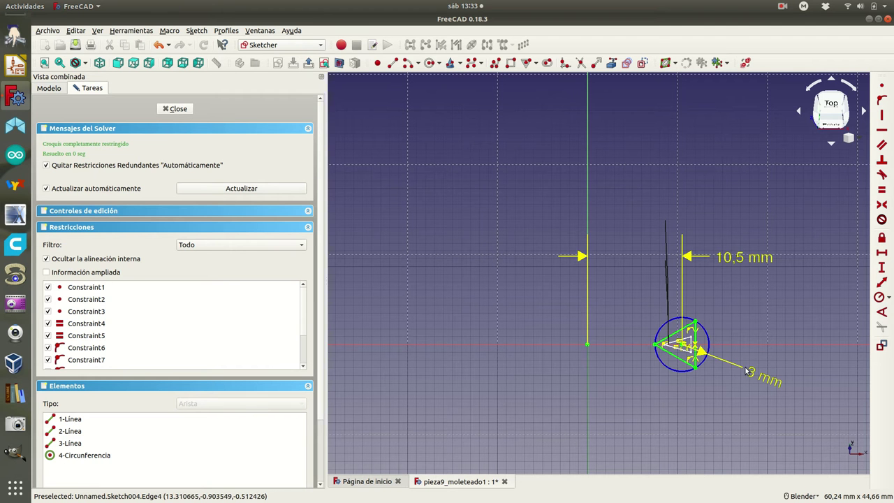
{"action": "double_click", "coordinate": [751, 373]}
{"action": "type", "text": "2"}
{"action": "left_click", "coordinate": [508, 282]}
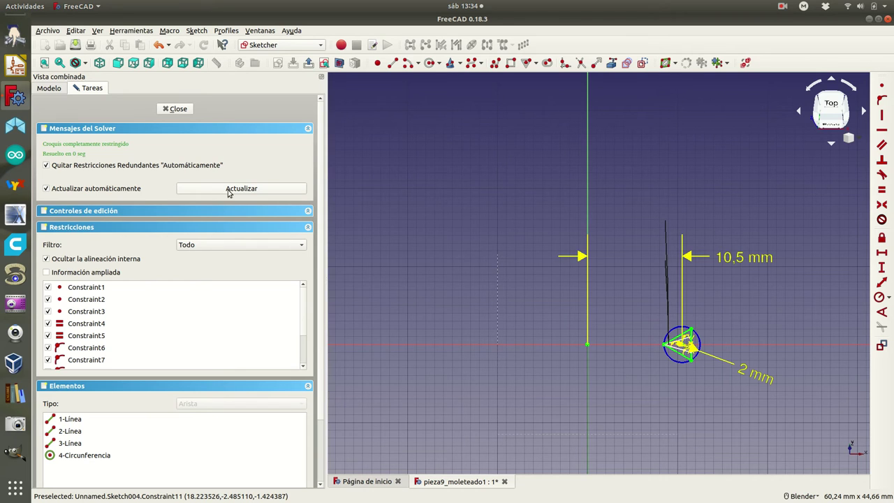
{"action": "left_click", "coordinate": [174, 109]}
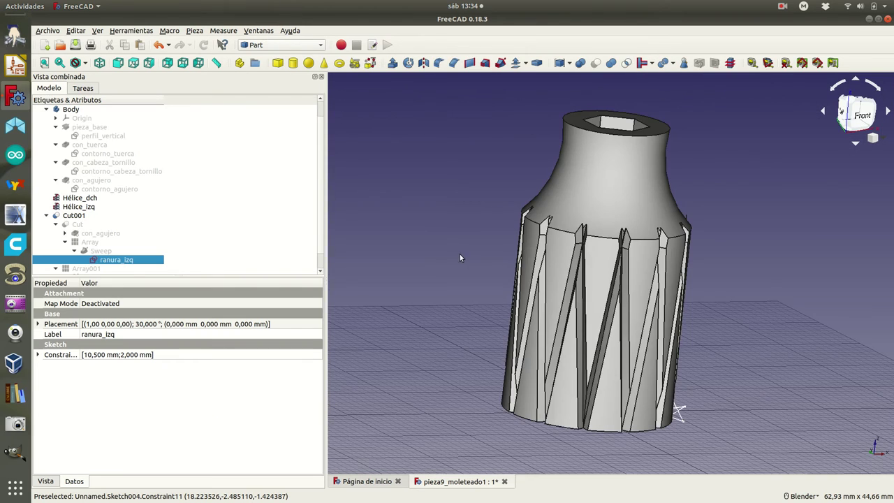
Orbit the model to view the socket end and the narrower crossed grooves from above
{"action": "mouse_move", "coordinate": [495, 257]}
{"action": "middle_mouse_down"}
{"action": "mouse_move", "coordinate": [731, 342]}
{"action": "mouse_move", "coordinate": [491, 265]}
{"action": "mouse_move", "coordinate": [481, 244]}
{"action": "mouse_move", "coordinate": [528, 276]}
{"action": "middle_mouse_up"}
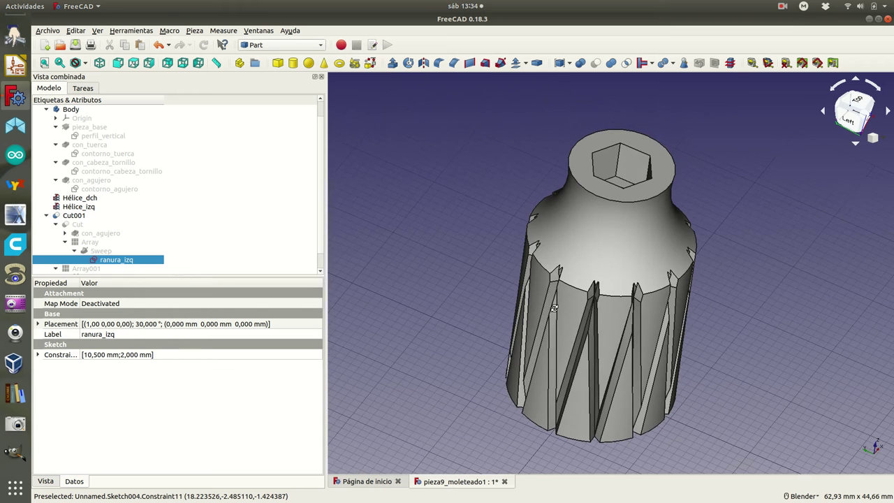
{"action": "middle_click_drag", "start_coordinate": [548, 297], "coordinate": [525, 290]}
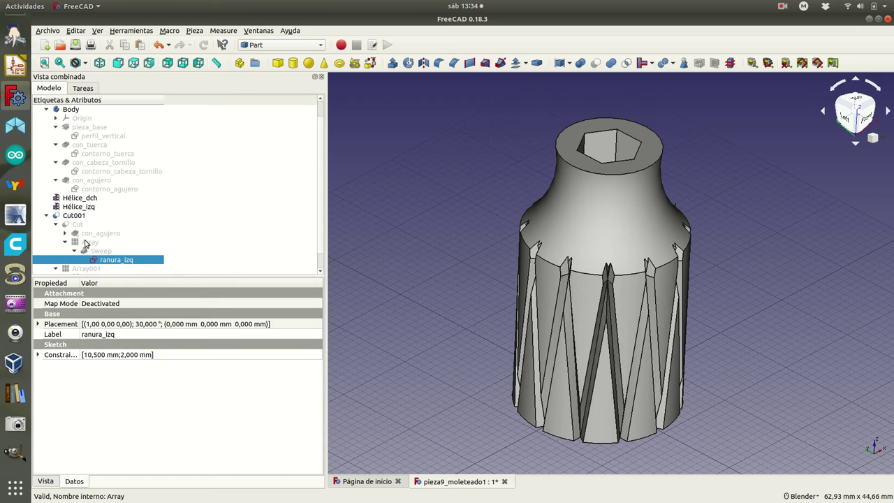
Set the first groove array, Array, to 18 polar copies
{"action": "left_click", "coordinate": [87, 243]}
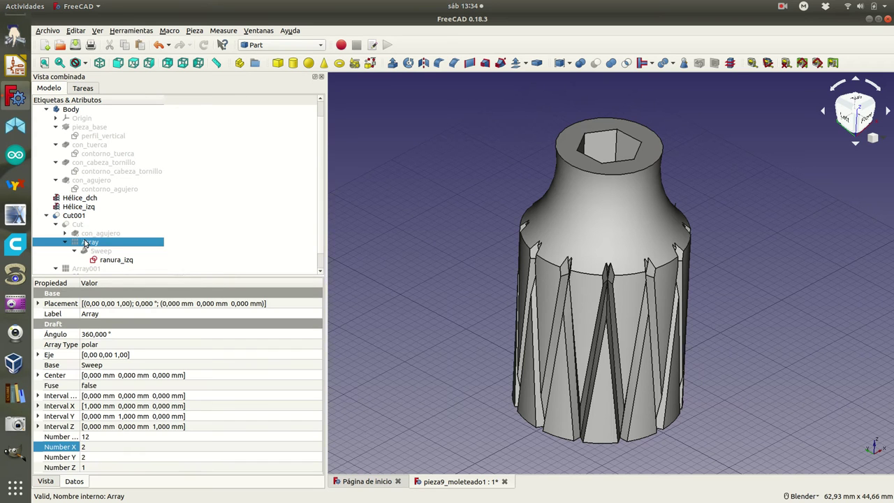
{"action": "left_click", "coordinate": [91, 437]}
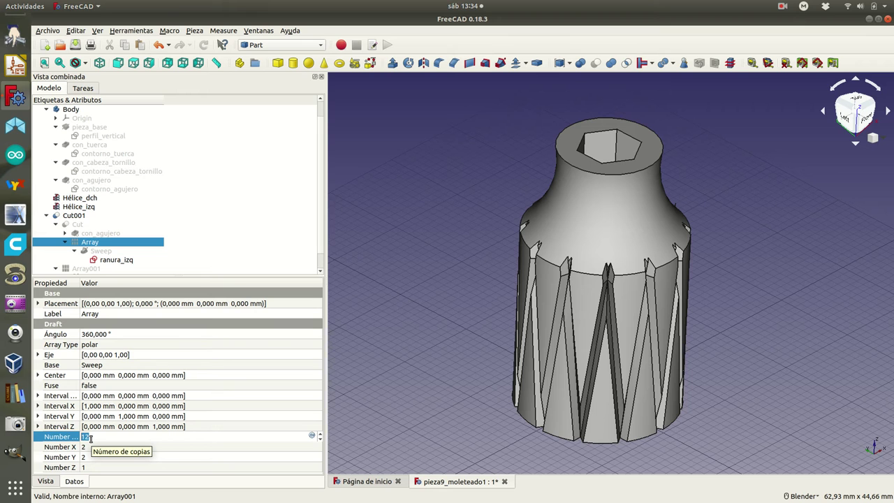
{"action": "type", "text": "18"}
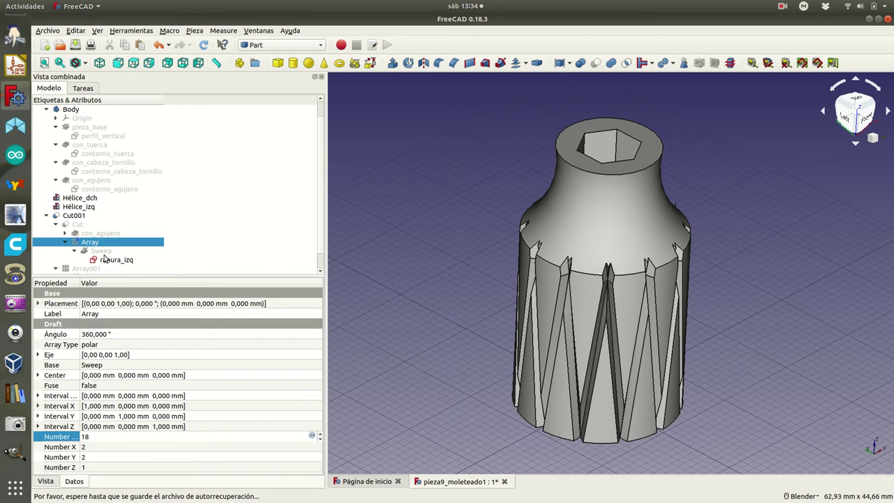
{"action": "left_click", "coordinate": [103, 251]}
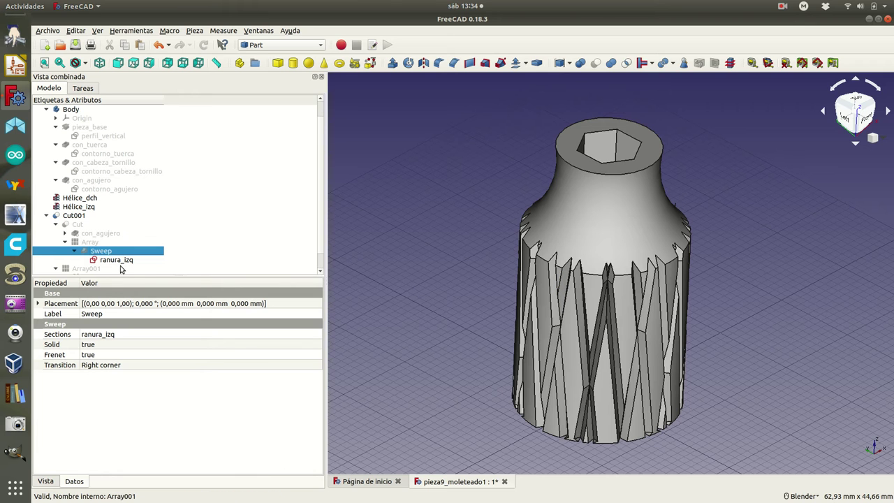
{"action": "scroll", "coordinate": [122, 270], "scroll_direction": "down", "scroll_amount": 1}
Change Array001's polar copy count from 12 to 18 as well
{"action": "left_click", "coordinate": [93, 252]}
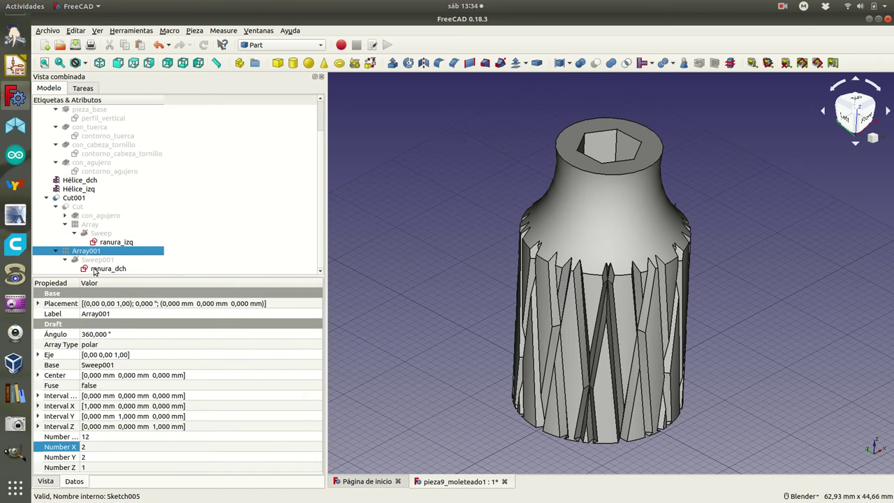
{"action": "left_click", "coordinate": [96, 437]}
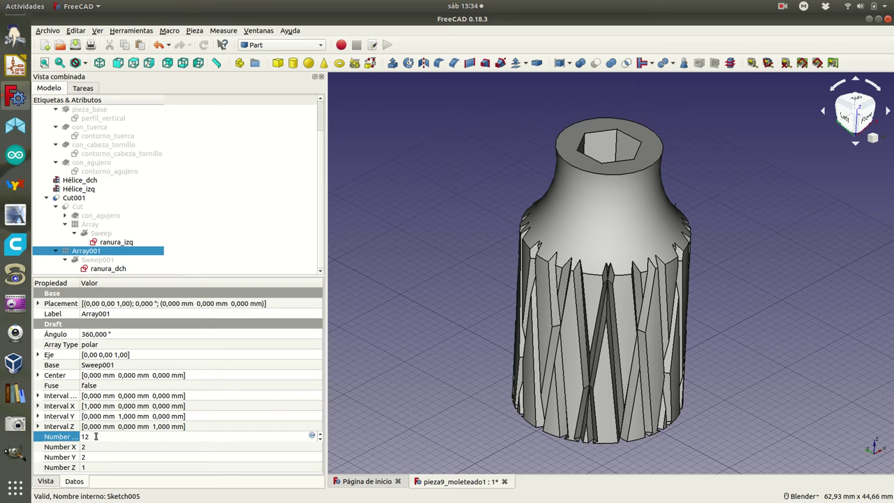
{"action": "type", "text": "1"}
{"action": "key", "text": "BackSpace"}
{"action": "key", "text": "BackSpace"}
{"action": "type", "text": "8"}
{"action": "key", "text": "Tab"}
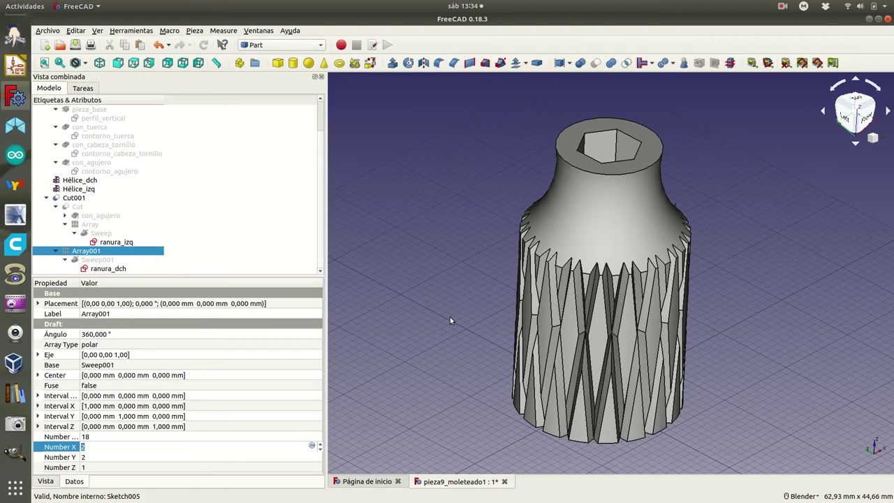
Orbit the socket to a low rear angle and select the first Sweep to view its properties
{"action": "mouse_move", "coordinate": [490, 349]}
{"action": "middle_mouse_down"}
{"action": "mouse_move", "coordinate": [691, 287]}
{"action": "mouse_move", "coordinate": [785, 350]}
{"action": "mouse_move", "coordinate": [489, 391]}
{"action": "mouse_move", "coordinate": [767, 375]}
{"action": "mouse_move", "coordinate": [839, 262]}
{"action": "mouse_move", "coordinate": [689, 344]}
{"action": "mouse_move", "coordinate": [696, 399]}
{"action": "mouse_move", "coordinate": [629, 310]}
{"action": "middle_mouse_up"}
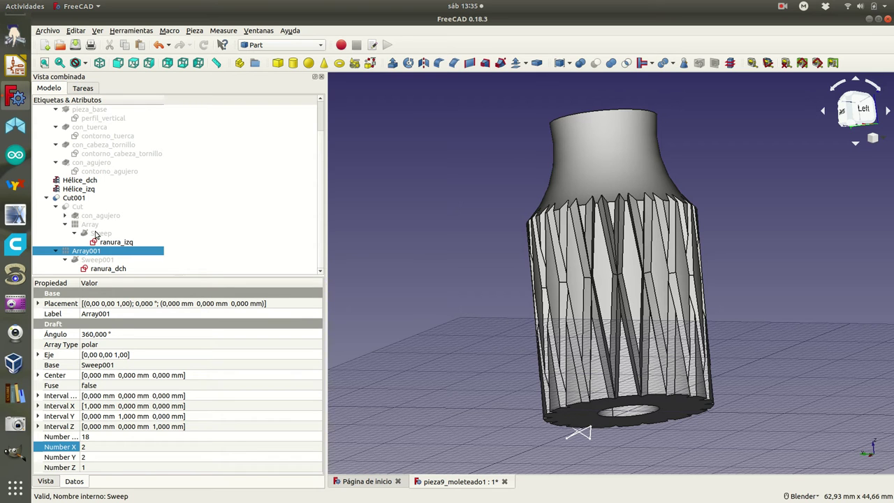
{"action": "left_click", "coordinate": [94, 236]}
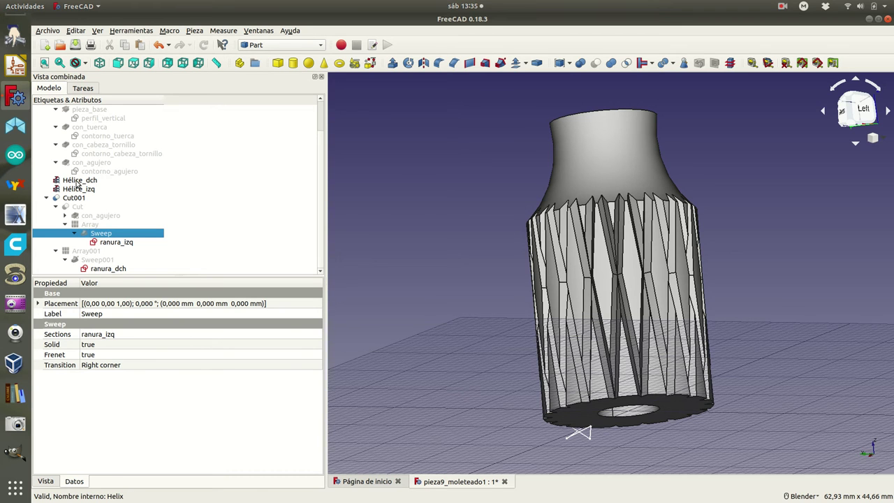
Change the Hélice_dch helix Pitch from 500 mm to 200 mm and recompute the grooves
{"action": "left_click", "coordinate": [77, 182]}
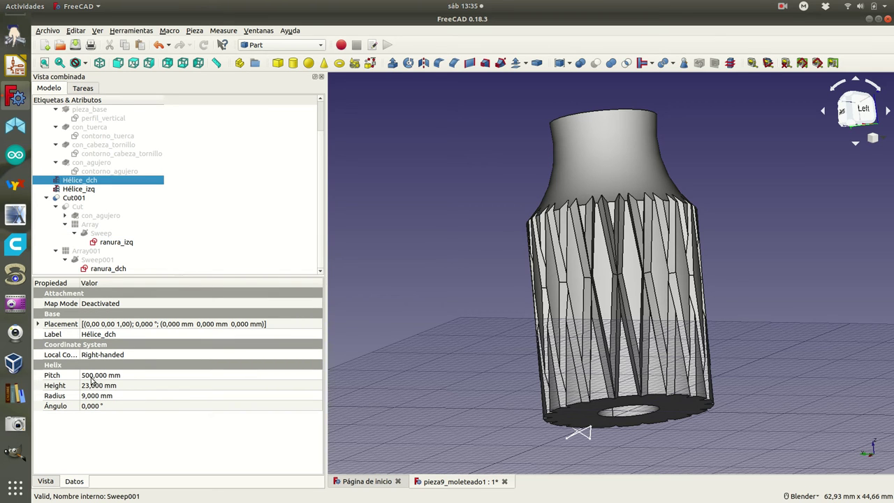
{"action": "left_click", "coordinate": [90, 375]}
{"action": "left_click", "coordinate": [90, 375]}
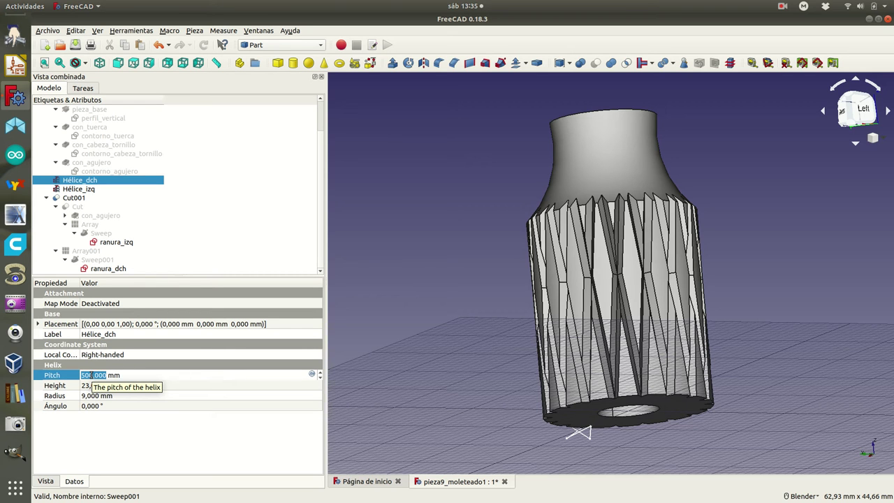
{"action": "type", "text": "200"}
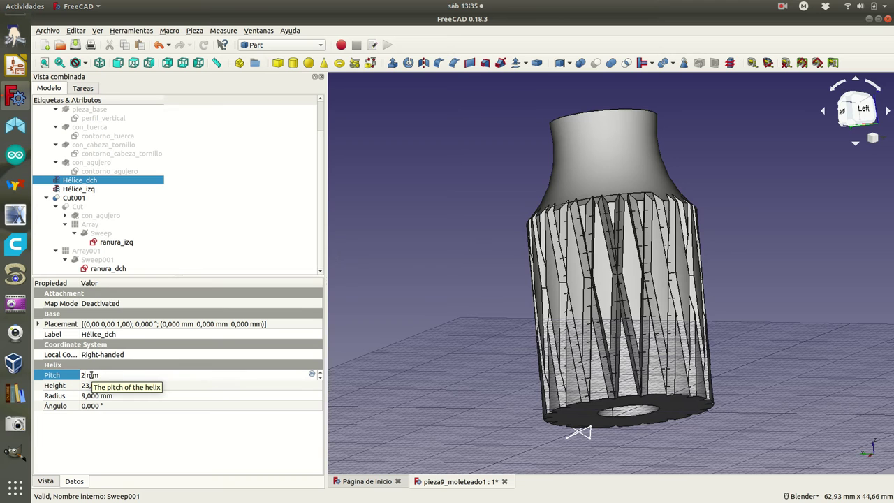
{"action": "key", "text": "Return"}
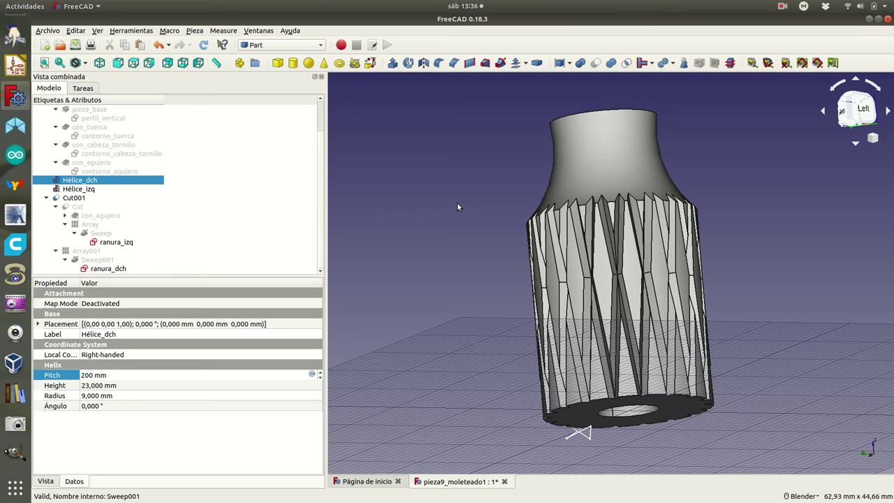
{"action": "key", "text": "Tab"}
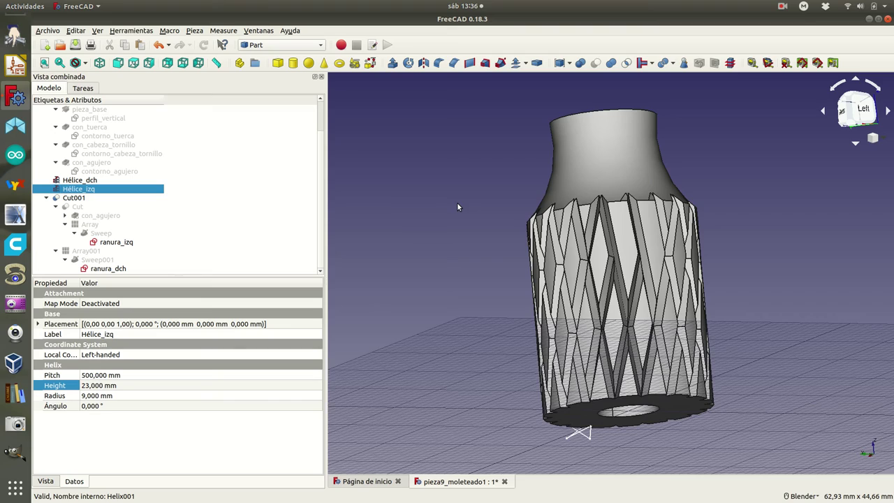
Set the Hélice_izq helix Pitch to 200 mm so the crossing grooves form a diamond knurl
{"action": "mouse_move", "coordinate": [482, 210]}
{"action": "middle_mouse_down"}
{"action": "mouse_move", "coordinate": [558, 293]}
{"action": "mouse_move", "coordinate": [544, 218]}
{"action": "middle_mouse_up"}
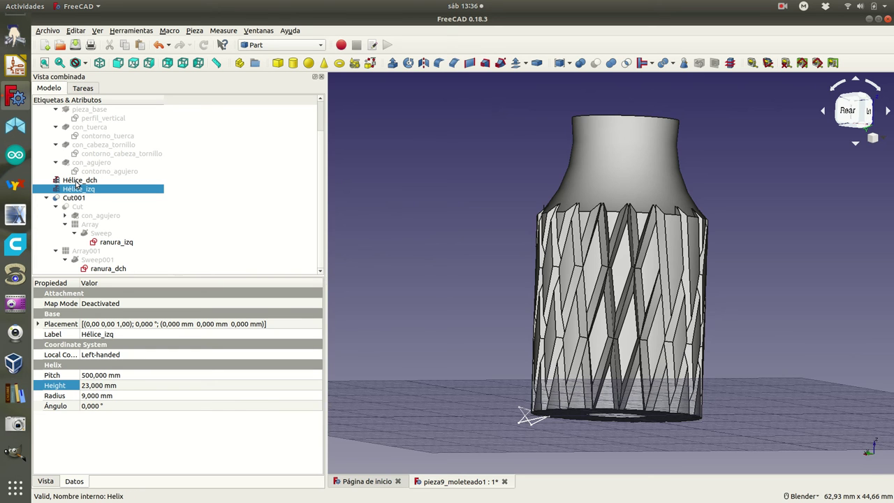
{"action": "left_click", "coordinate": [89, 375]}
{"action": "type", "text": "200"}
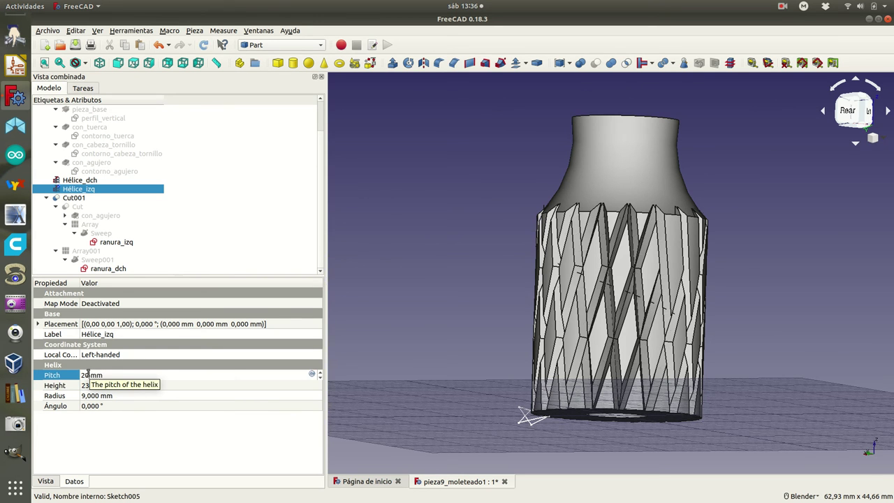
{"action": "key", "text": "Return"}
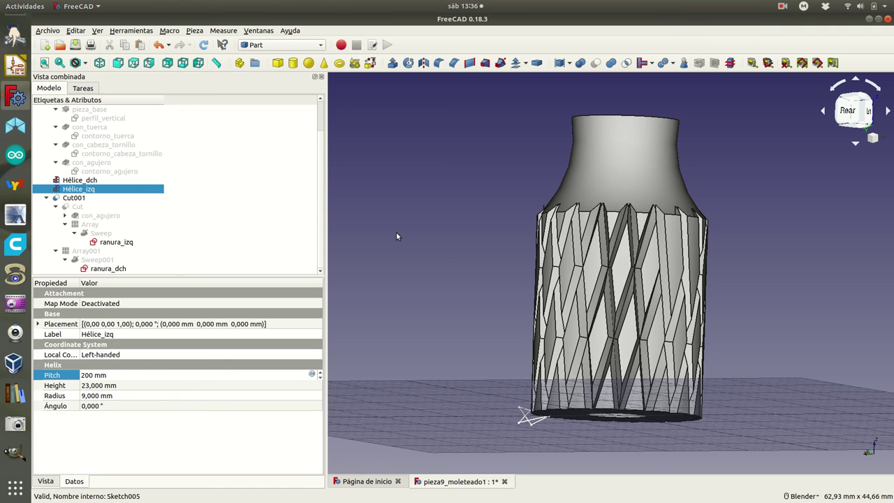
{"action": "key", "text": "Return"}
Orbit to a side view of the finished 200 mm-pitch diamond knurl below the neck
{"action": "mouse_move", "coordinate": [482, 275]}
{"action": "middle_mouse_down"}
{"action": "mouse_move", "coordinate": [688, 313]}
{"action": "mouse_move", "coordinate": [542, 299]}
{"action": "mouse_move", "coordinate": [447, 231]}
{"action": "mouse_move", "coordinate": [447, 187]}
{"action": "mouse_move", "coordinate": [619, 250]}
{"action": "mouse_move", "coordinate": [561, 331]}
{"action": "mouse_move", "coordinate": [473, 259]}
{"action": "mouse_move", "coordinate": [539, 295]}
{"action": "mouse_move", "coordinate": [625, 294]}
{"action": "mouse_move", "coordinate": [525, 295]}
{"action": "mouse_move", "coordinate": [540, 285]}
{"action": "middle_mouse_up"}
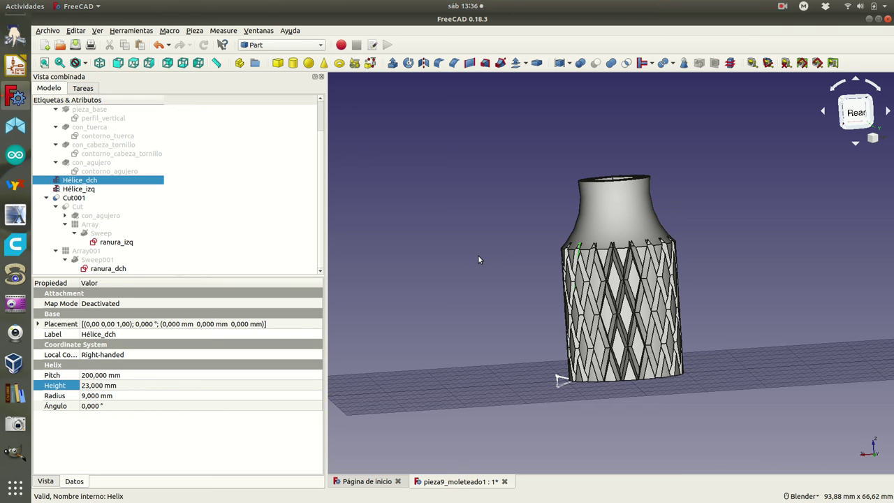
{"action": "left_click", "coordinate": [784, 7]}
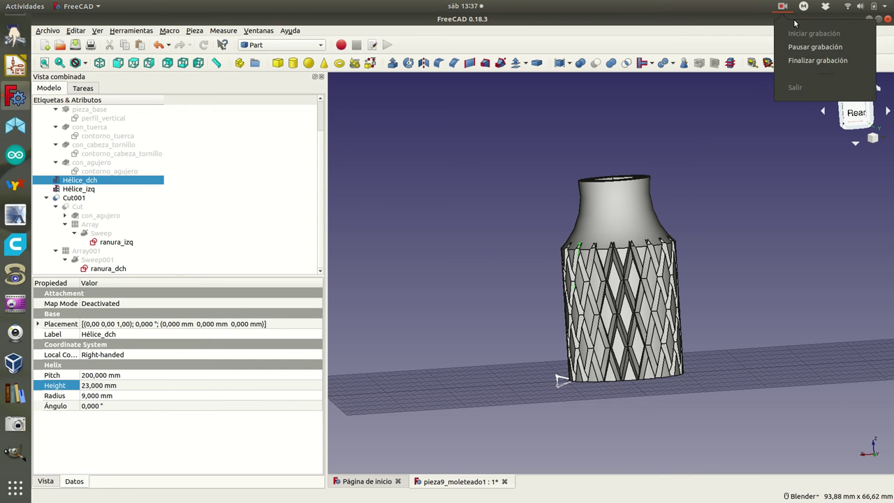